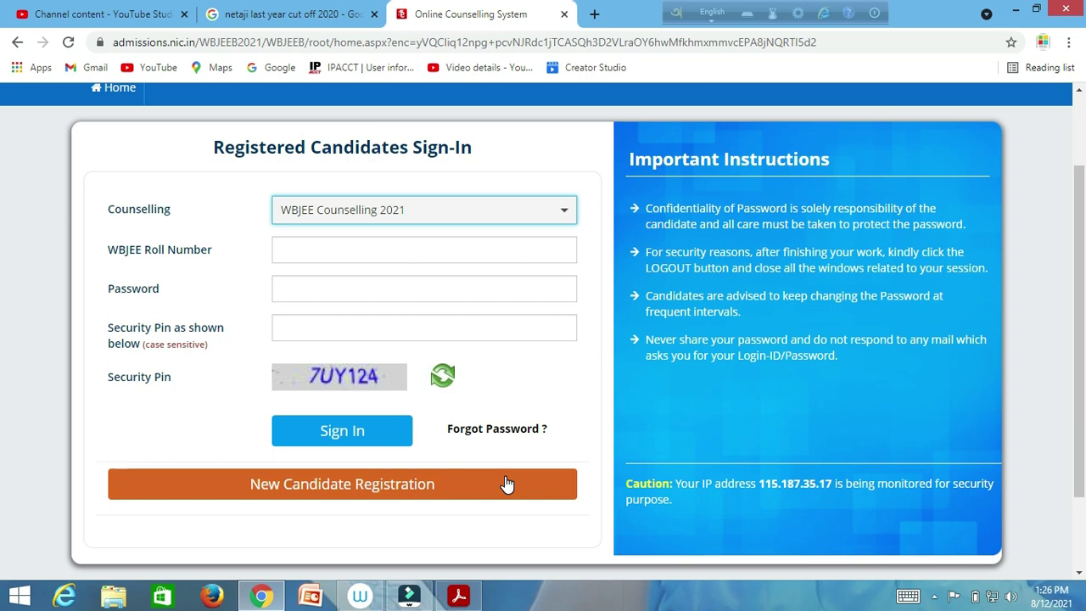
- Start a new candidate registration for WBJEE Counselling 2021 and agree to the candidate's consent terms
left_click(480, 490)
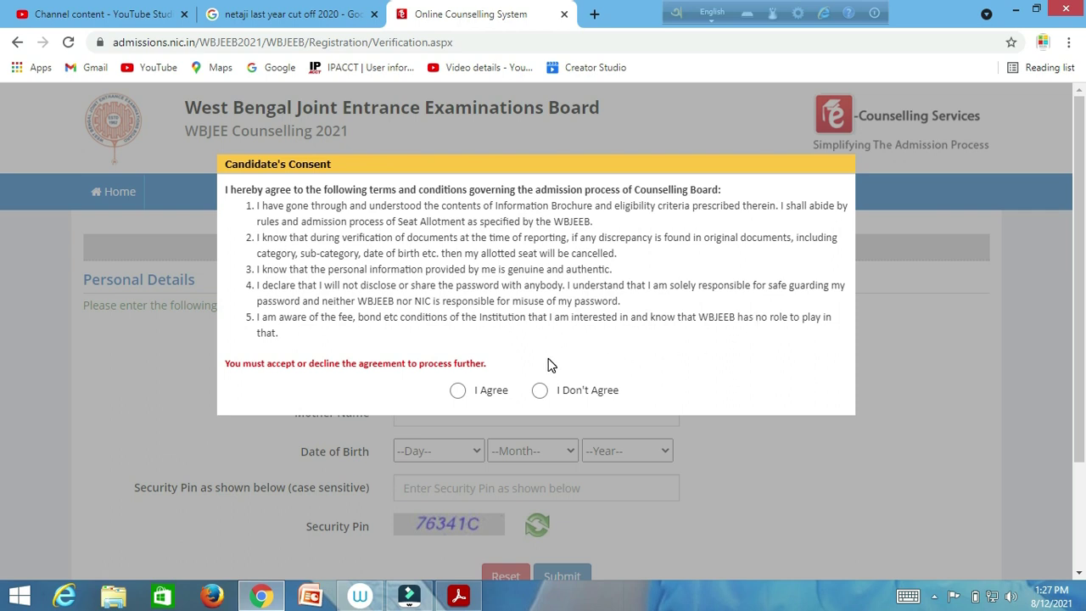
left_click(498, 393)
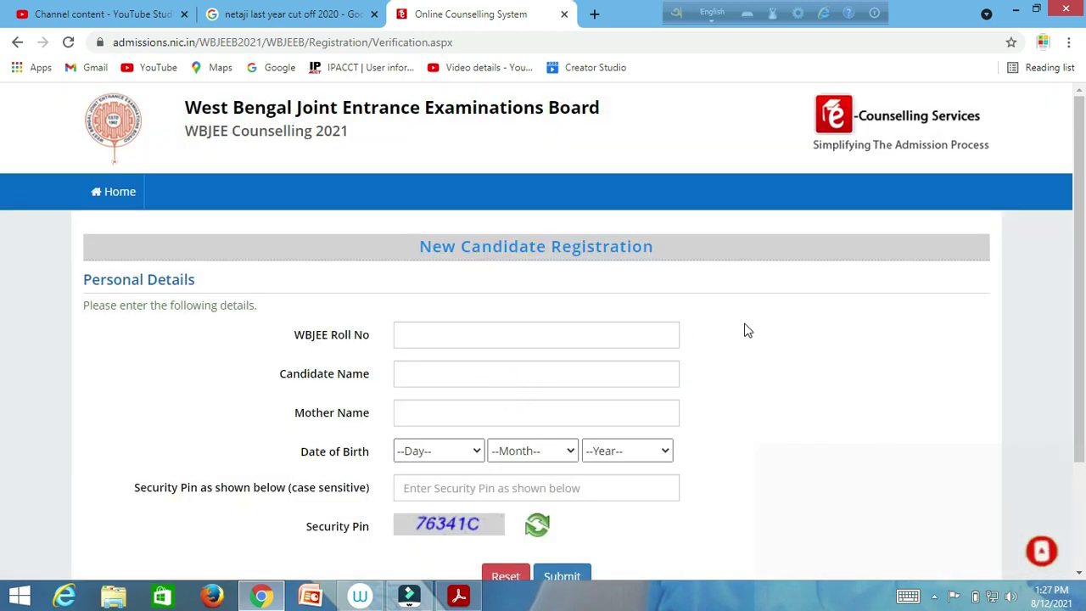
- Fill in the candidate's WBJEE roll number and the candidate name in the personal details
scroll(2, 242, "down", 1)
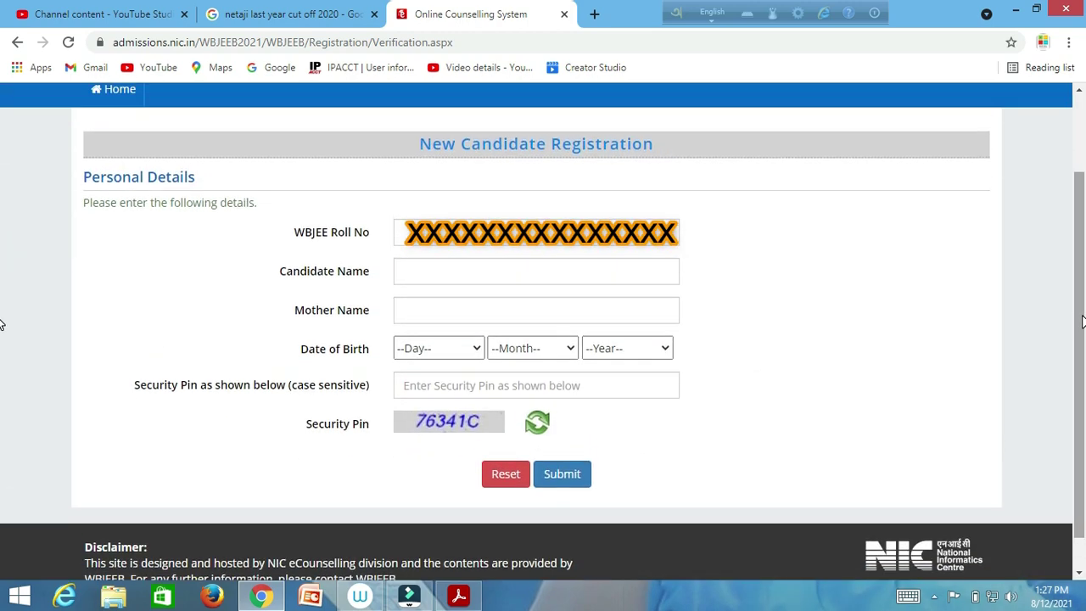
left_click(642, 230)
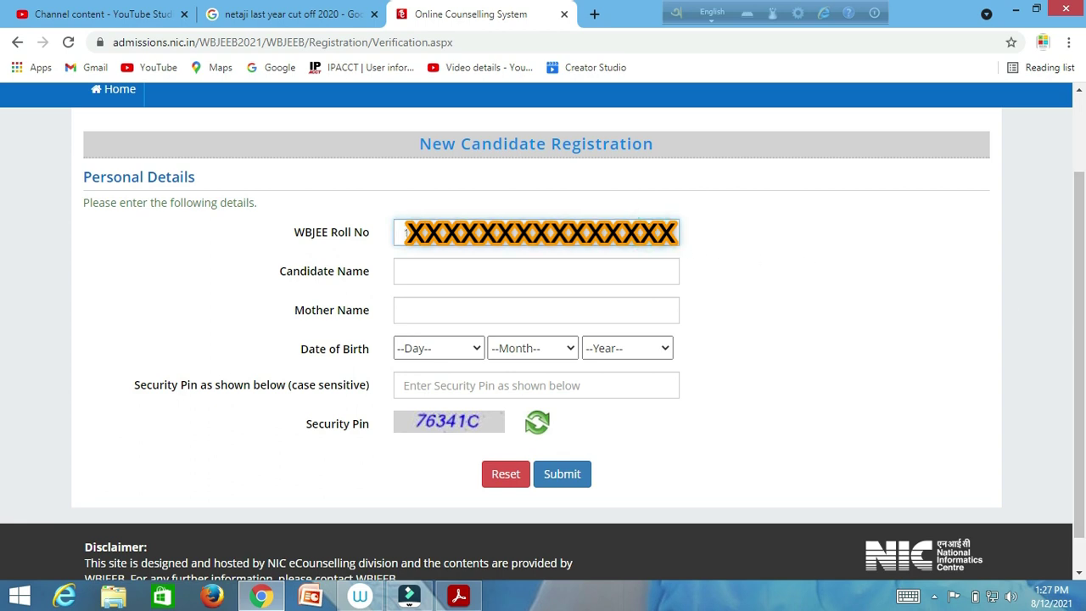
type("123")
left_click(575, 271)
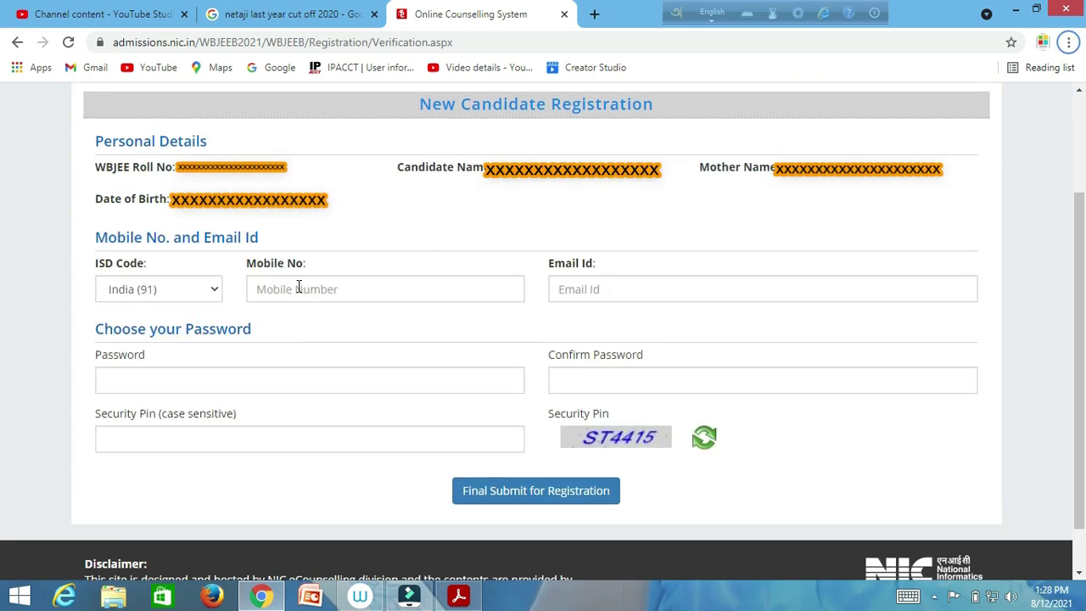
- Fill in the candidate's mobile number, e-mail ID and a chosen account password, dismissing the browser's suggestions
left_click(297, 289)
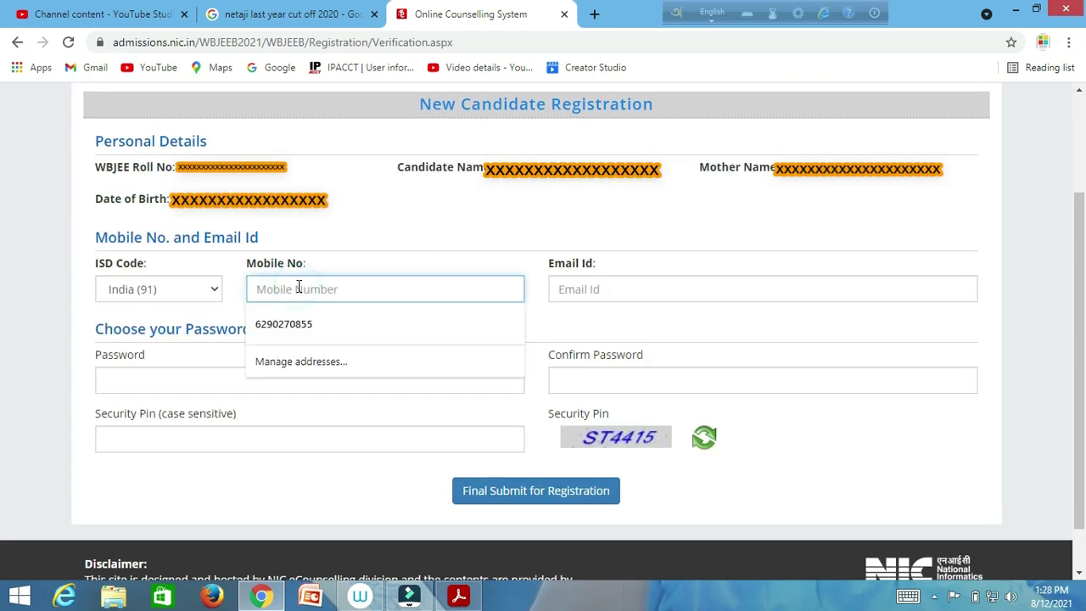
key("Escape")
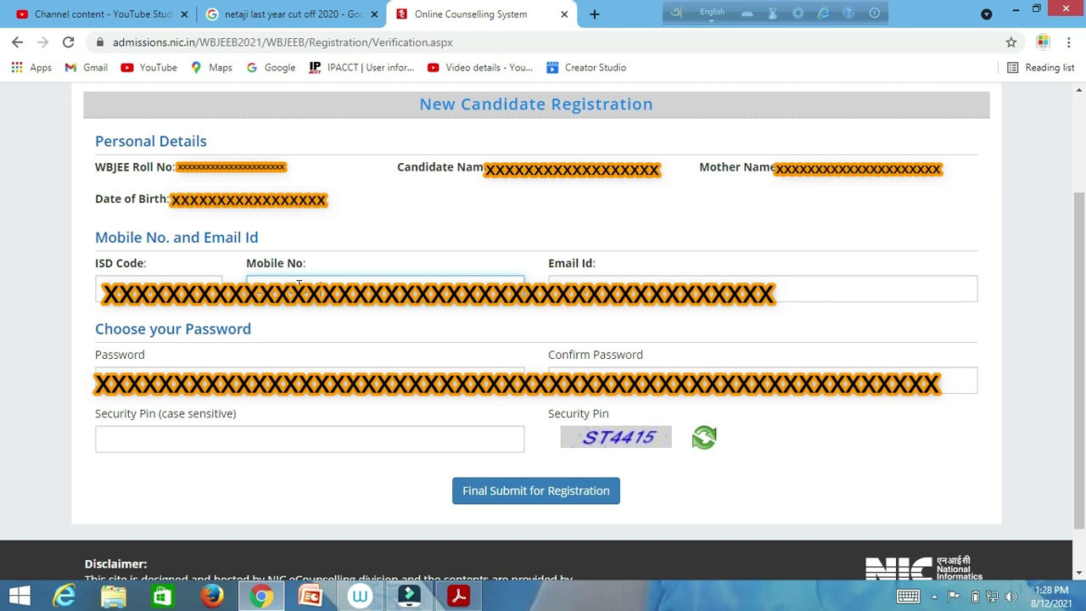
key("Tab")
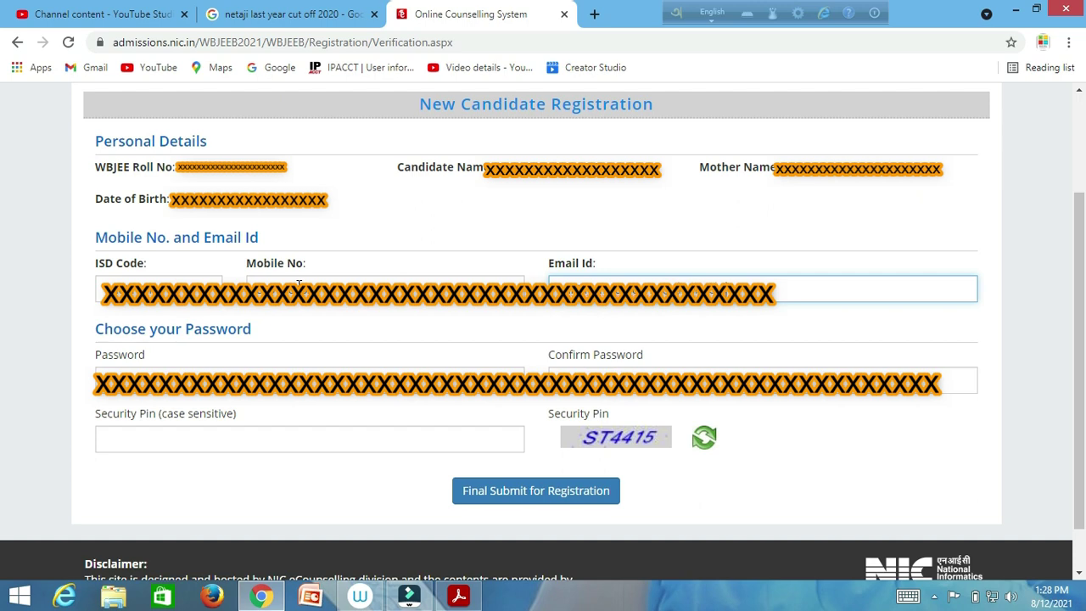
key("Tab")
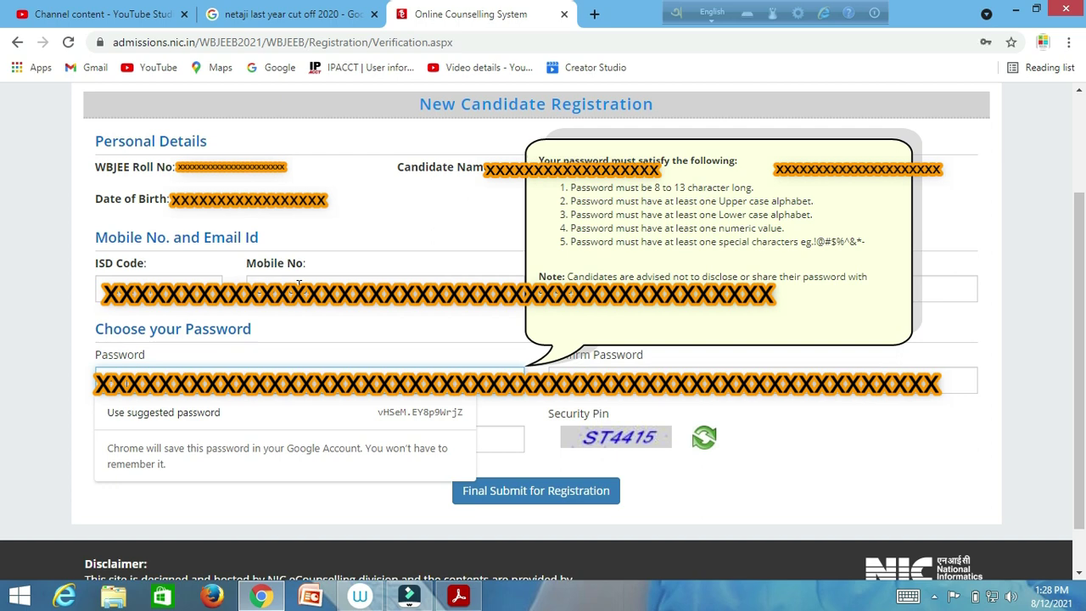
key("Escape")
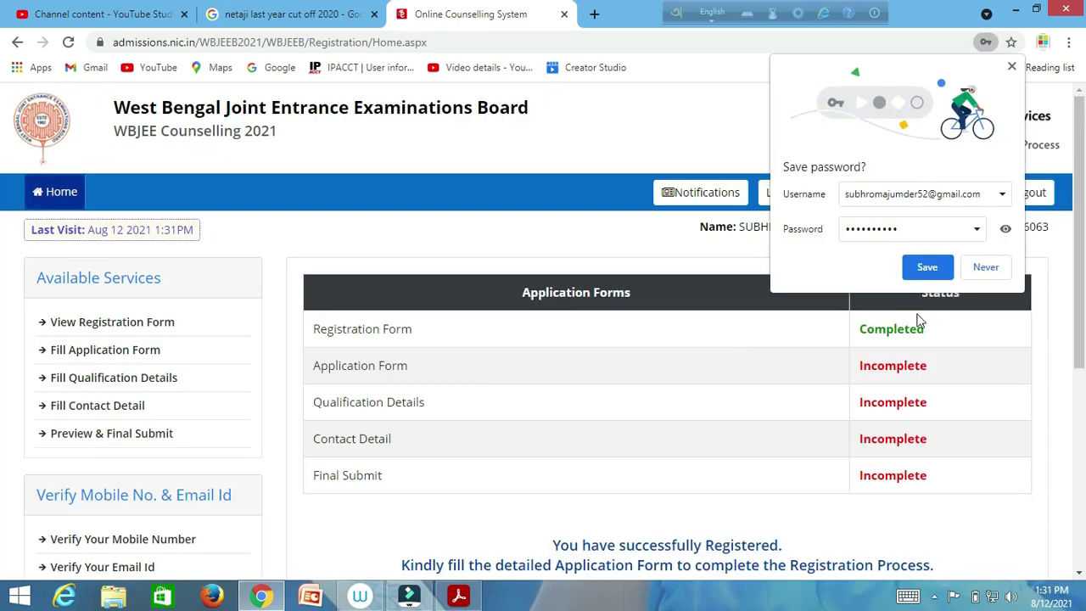
- Refuse to save the password in the browser and open the detailed application form for filling in
left_click(975, 273)
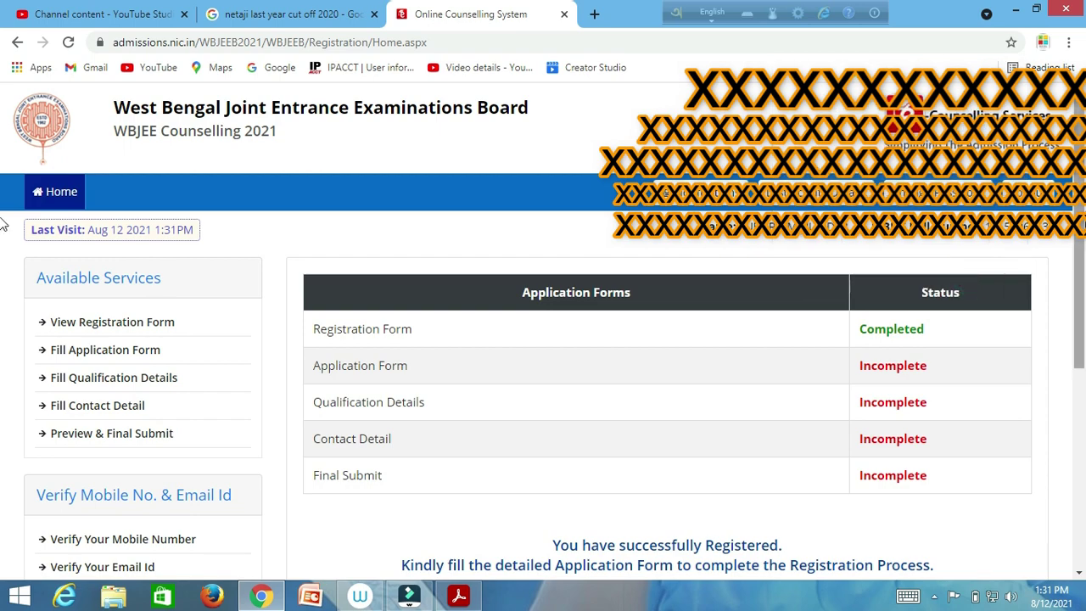
scroll(5, 237, "down", 1)
left_click_drag(1083, 246, 1083, 295)
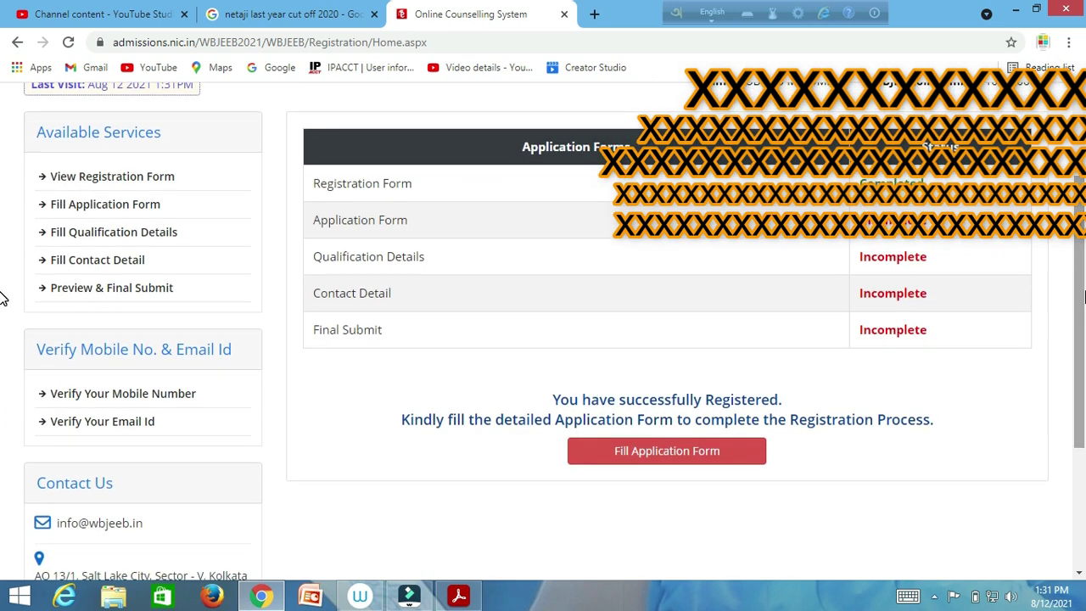
scroll(3, 297, "up", 2)
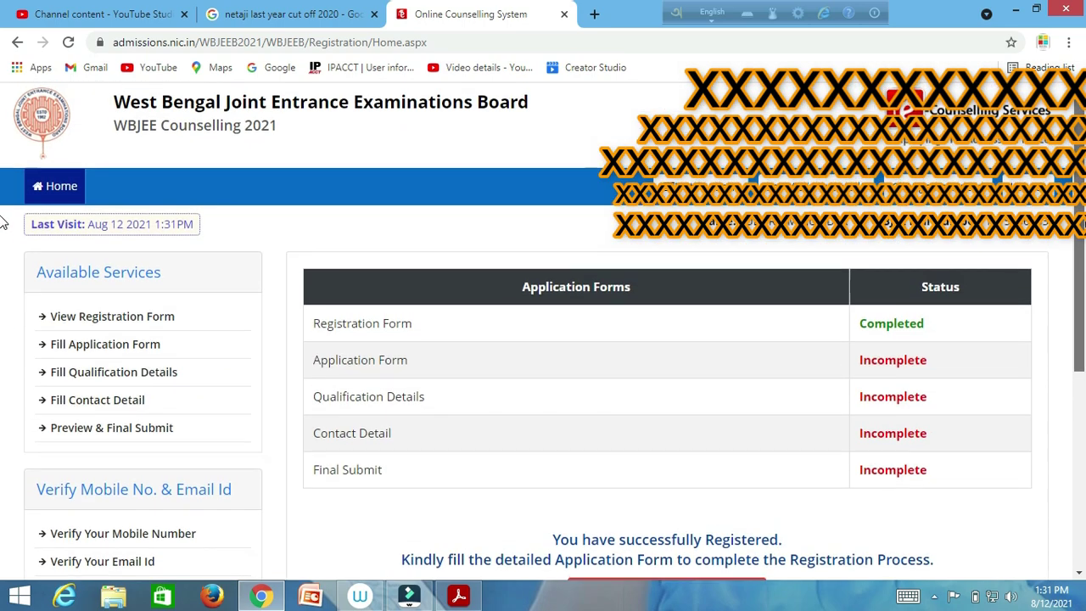
scroll(4, 222, "down", 2)
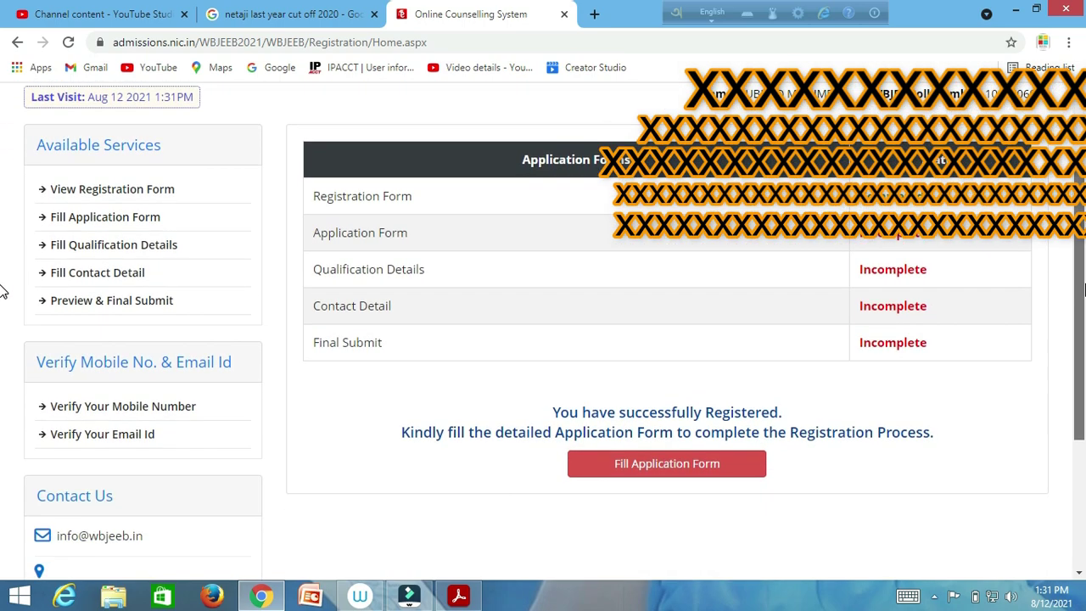
left_click(703, 469)
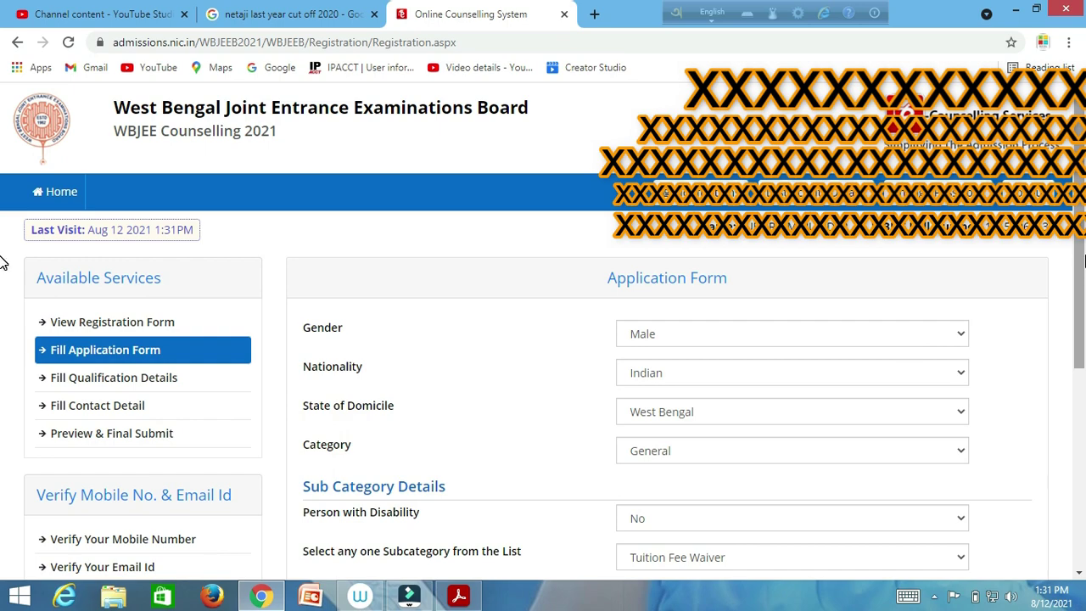
- Complete the bank details in the application form and save it, proceeding to the qualification details
left_click_drag(1083, 263, 1083, 351)
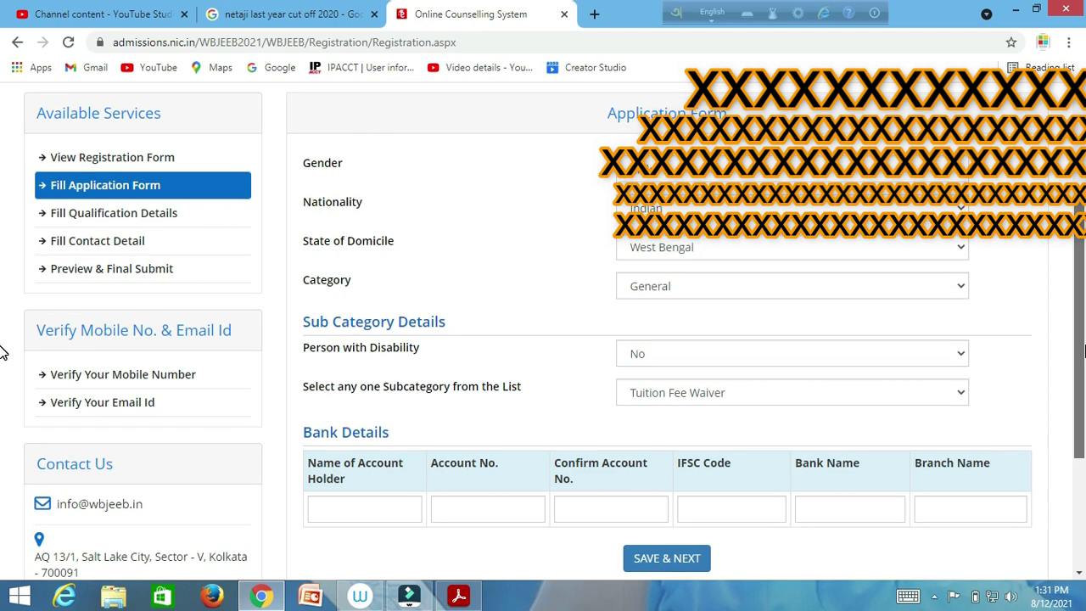
left_click_drag(1083, 351, 1083, 368)
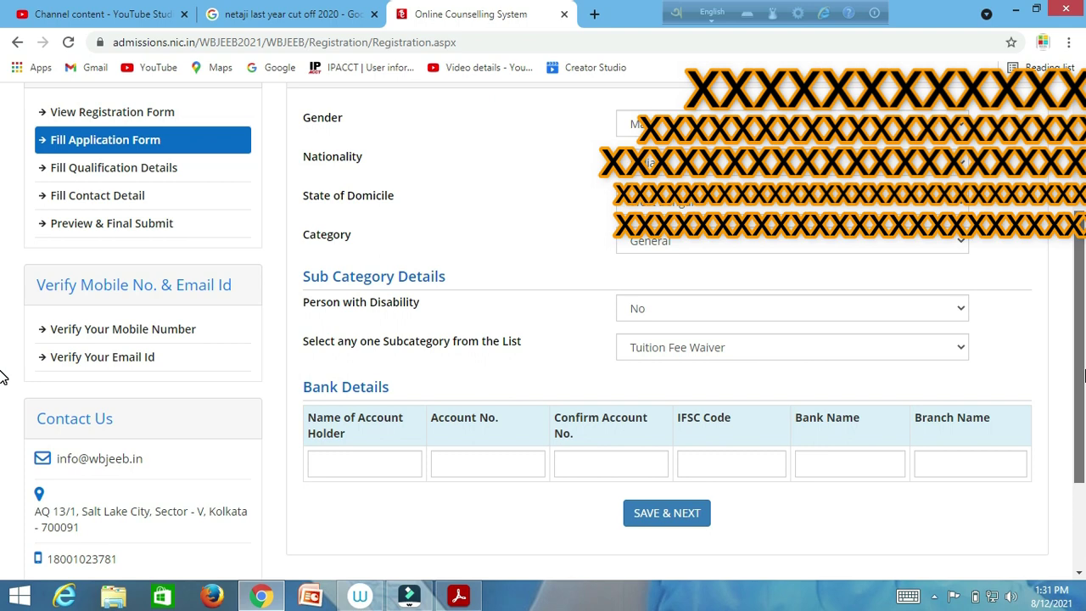
left_click_drag(1083, 376, 1083, 352)
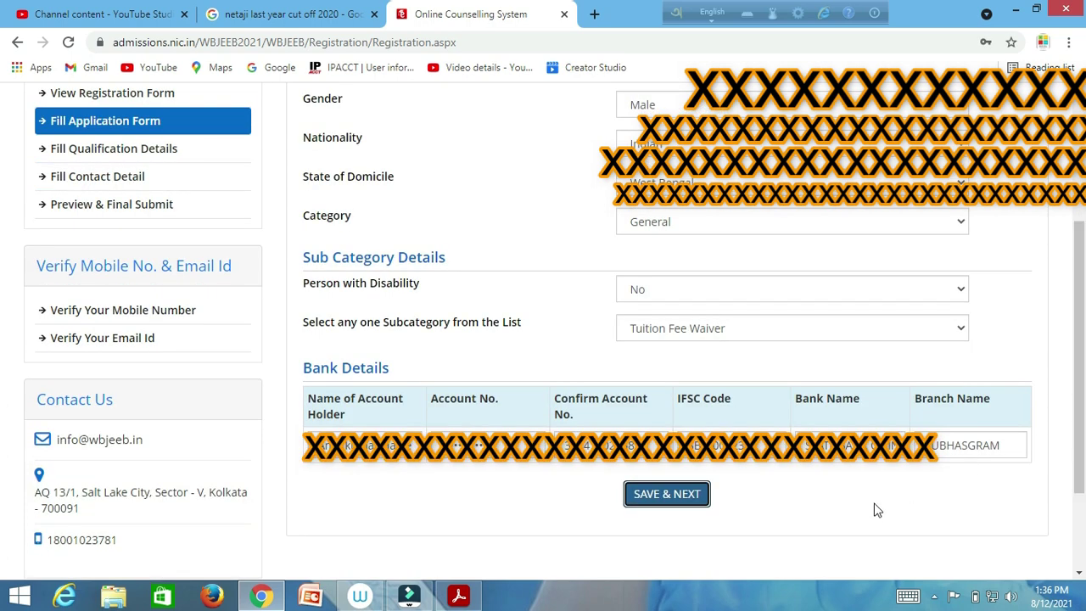
left_click(667, 494)
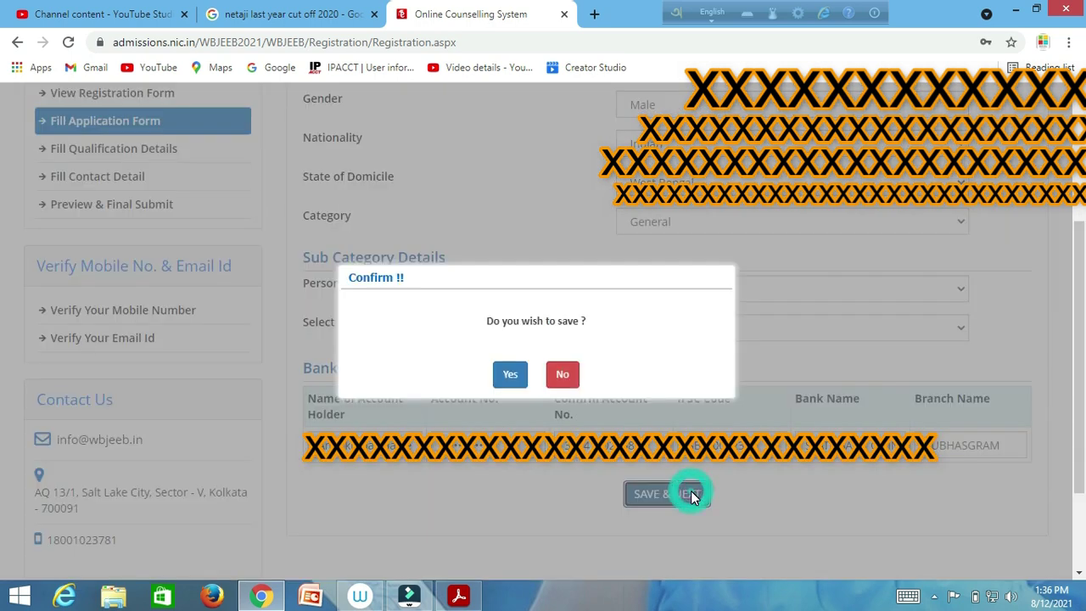
left_click(509, 374)
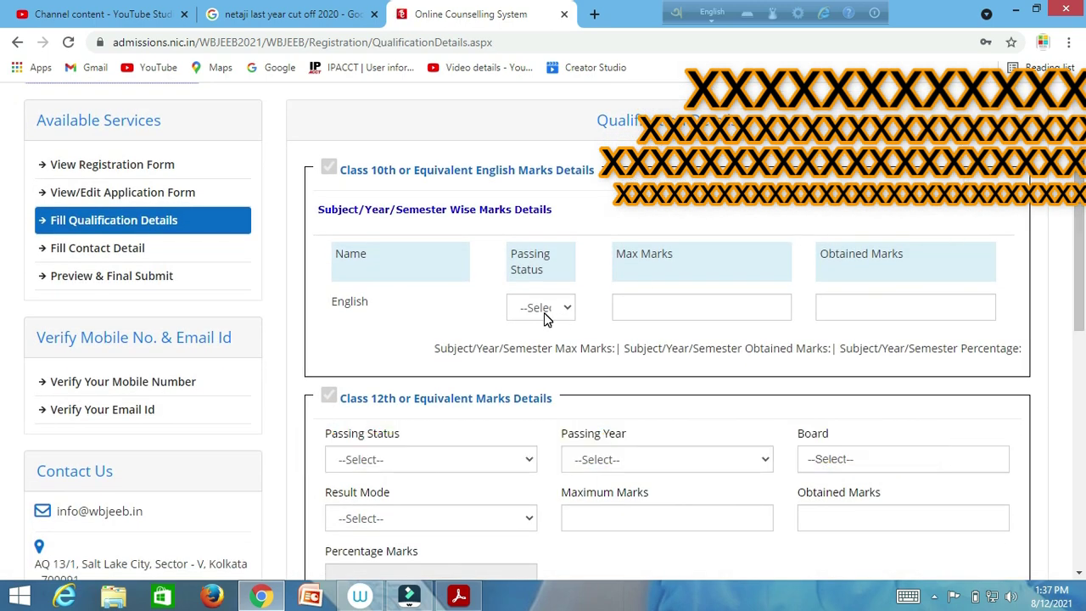
- Set the Class 10 English passing status to Passed and open its maximum marks for entry
left_click(542, 310)
left_click(543, 348)
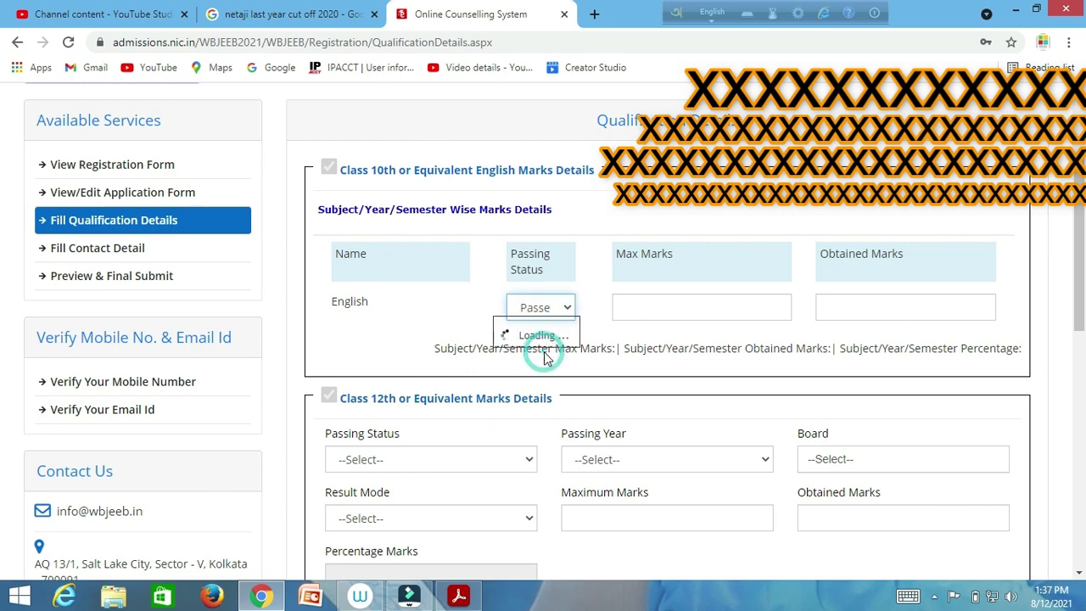
left_click(649, 307)
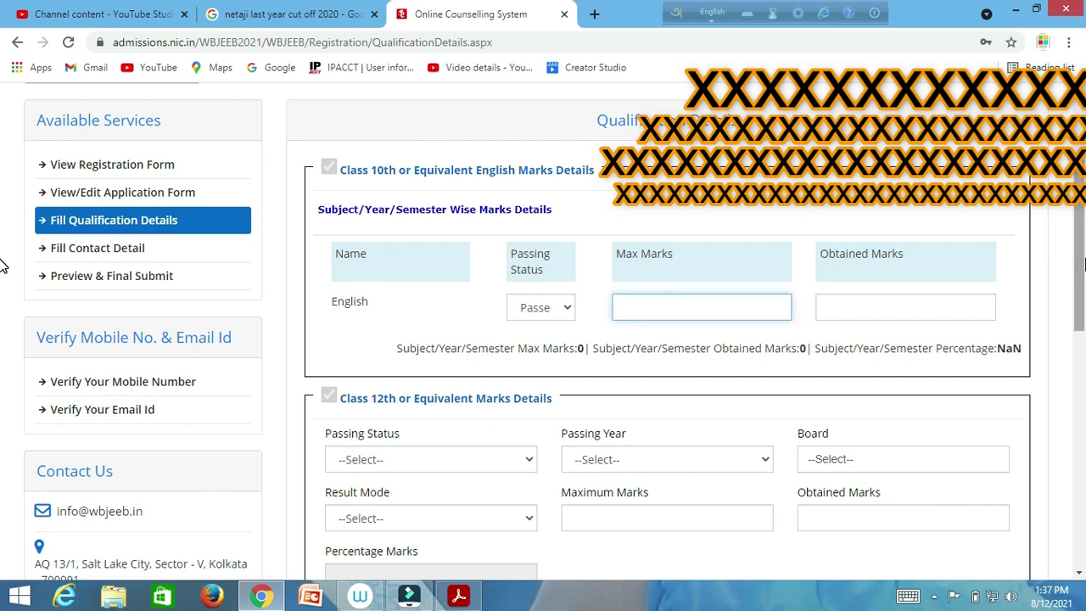
scroll(1083, 337, "down", 3)
scroll(1083, 338, "up", 3)
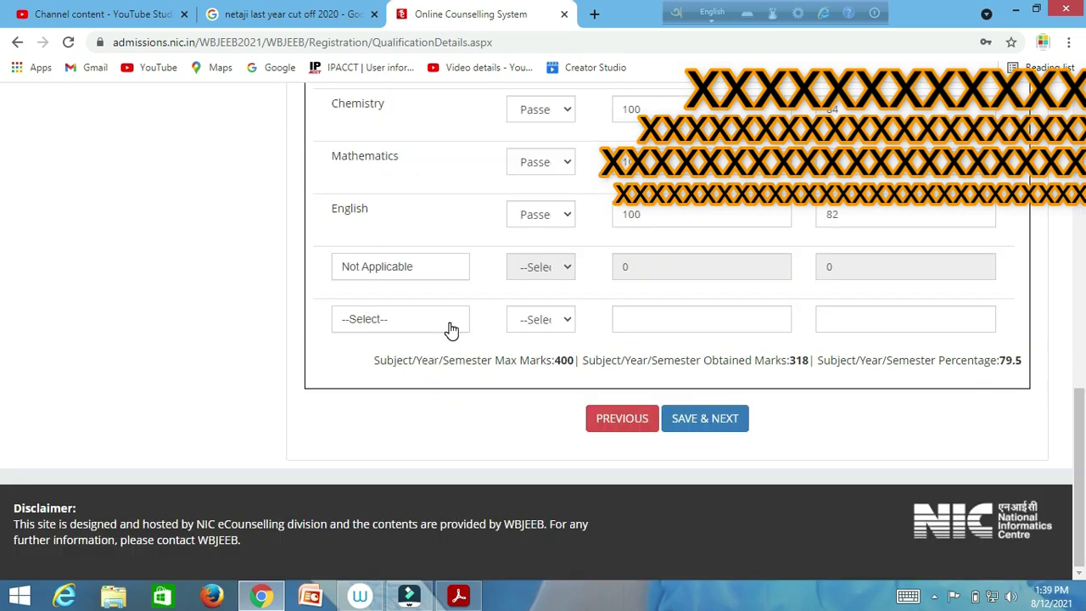
- Add Computer Science as the last Class 12 subject with status Passed, 100 maximum marks and 72 obtained marks
left_click(449, 326)
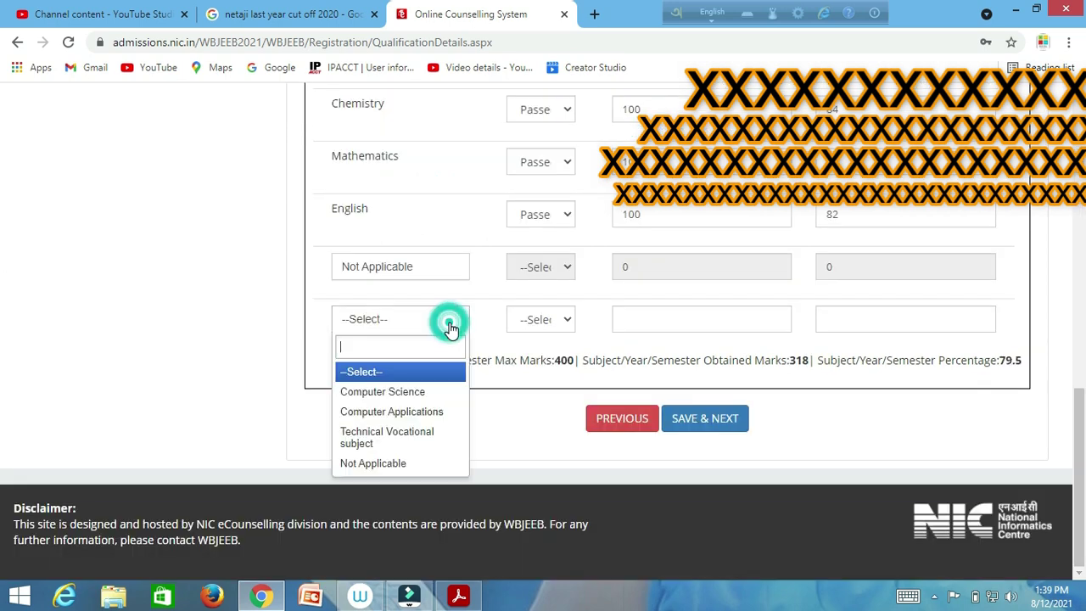
left_click(428, 393)
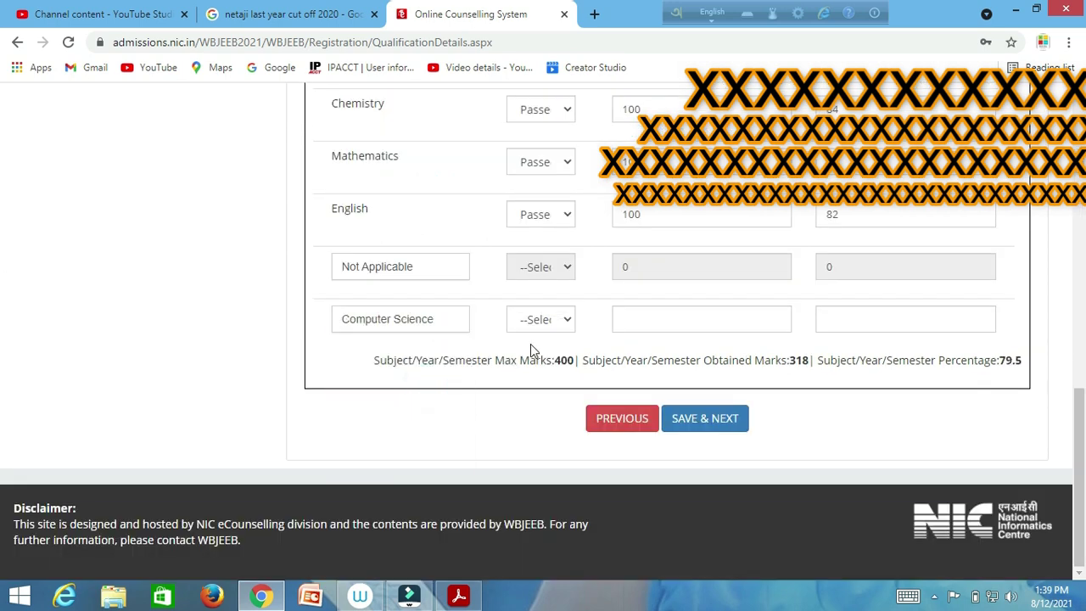
left_click(550, 324)
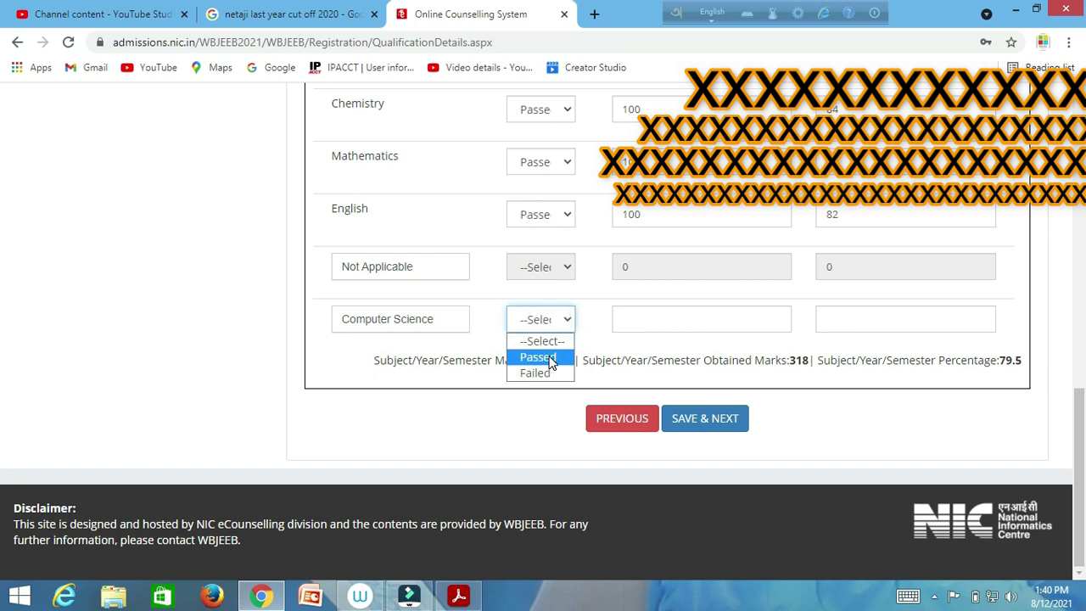
left_click(551, 357)
left_click(656, 313)
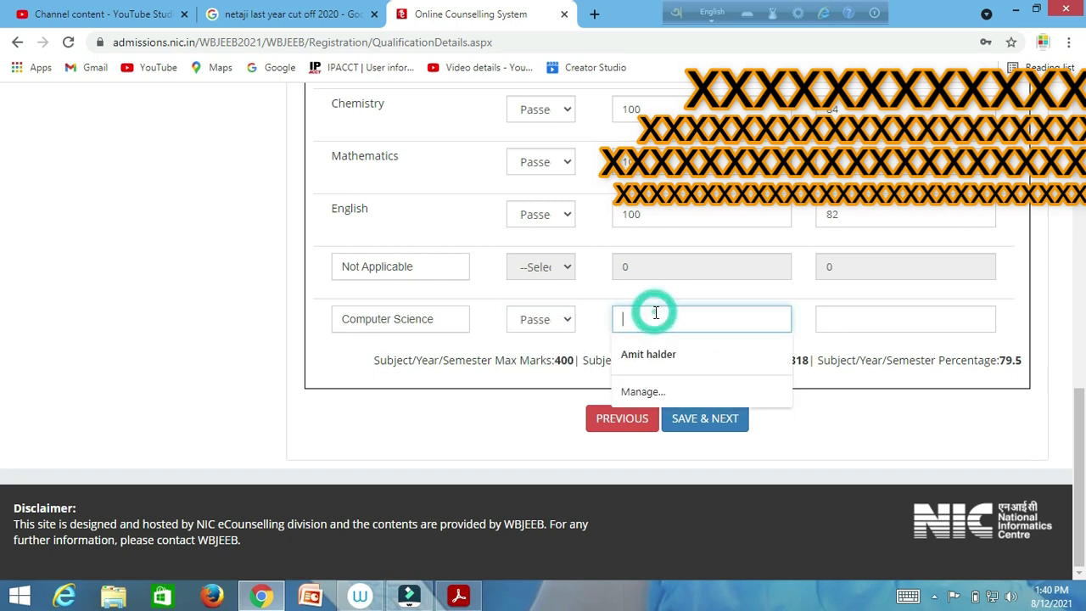
type("100")
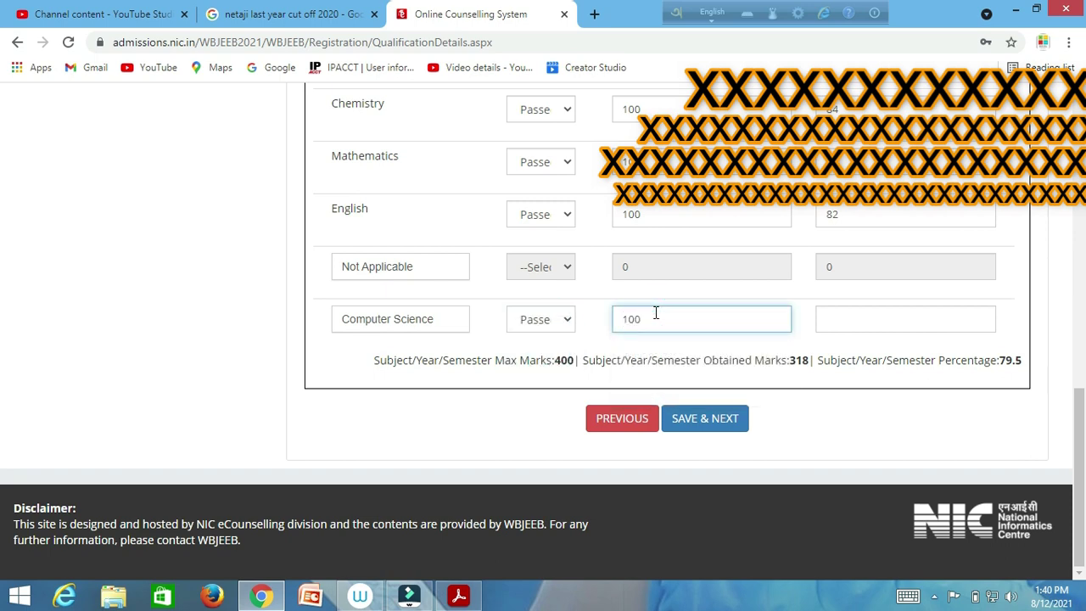
key("Tab")
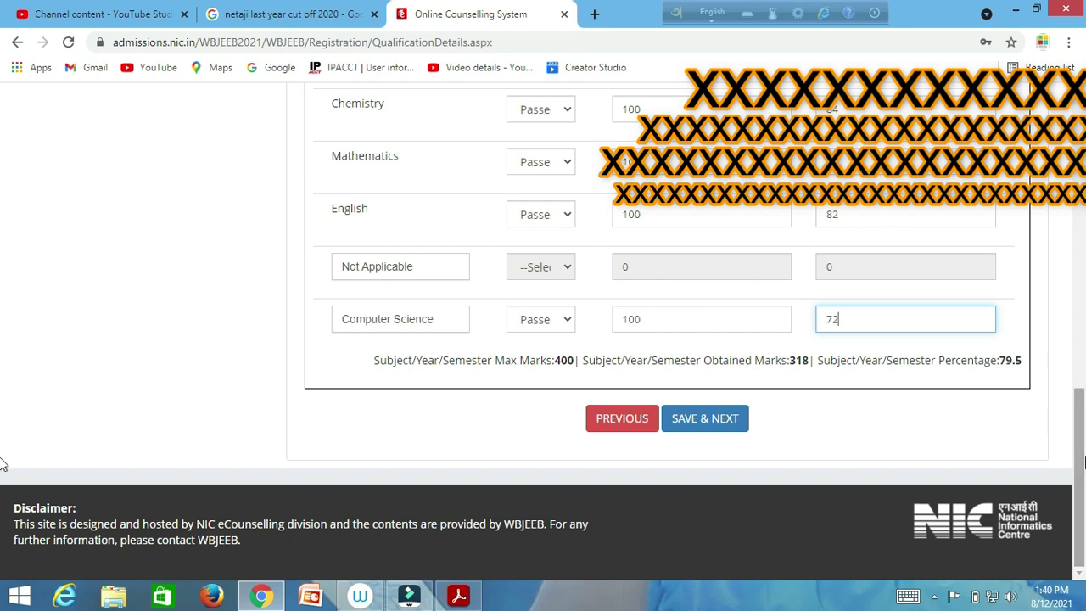
- Check the Class 12 subject marks, save the qualification details and proceed to the contact details
scroll(2, 438, "up", 2)
scroll(3, 424, "up", 3)
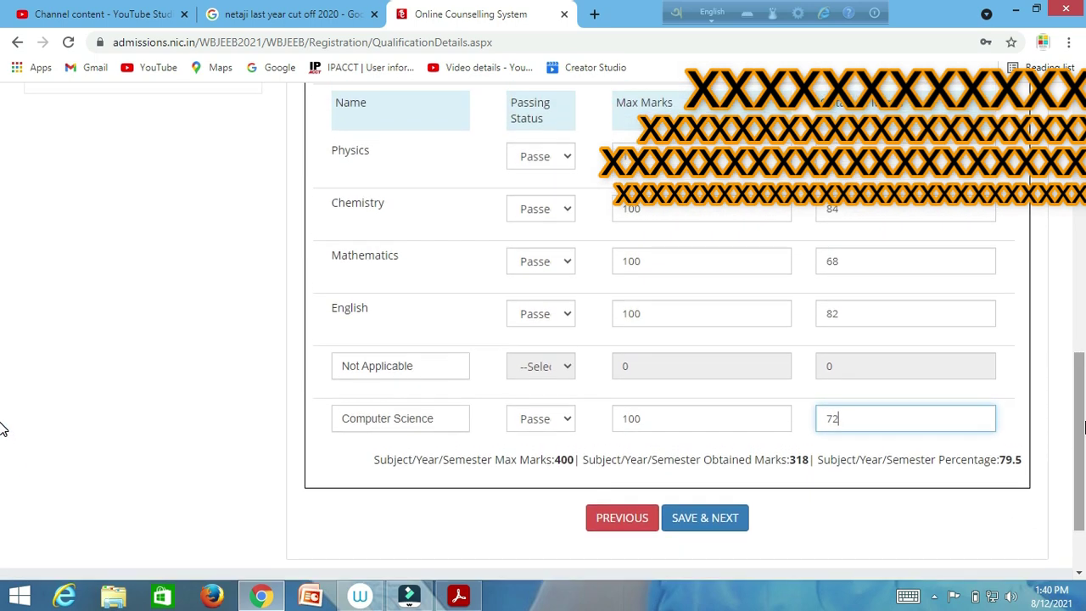
left_click_drag(1079, 398, 1078, 475)
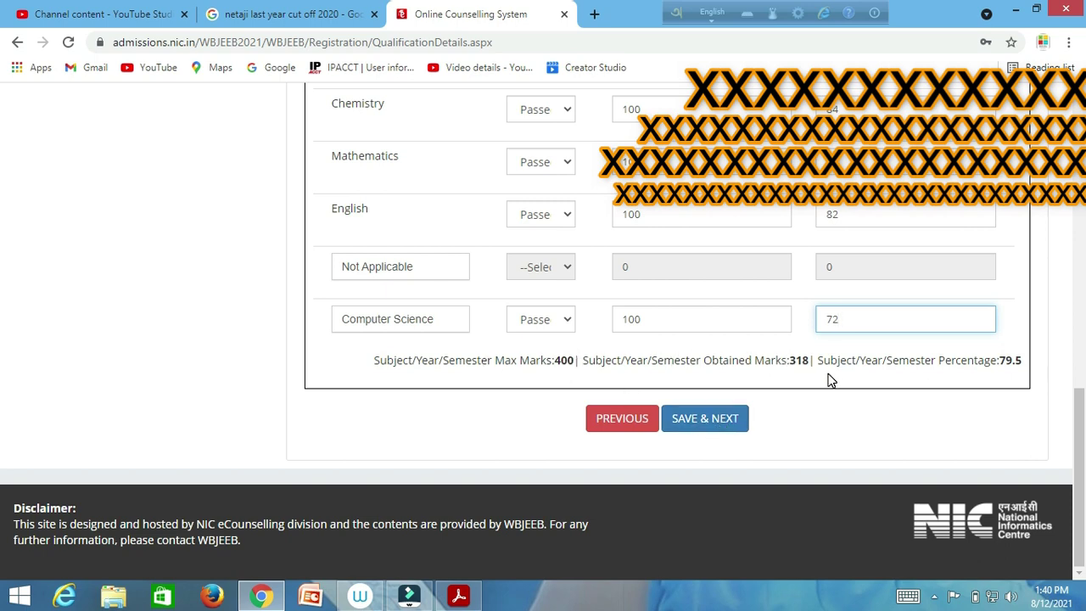
mouse_move(1082, 451)
left_mouse_down()
mouse_move(1083, 386)
mouse_move(1083, 433)
left_mouse_up()
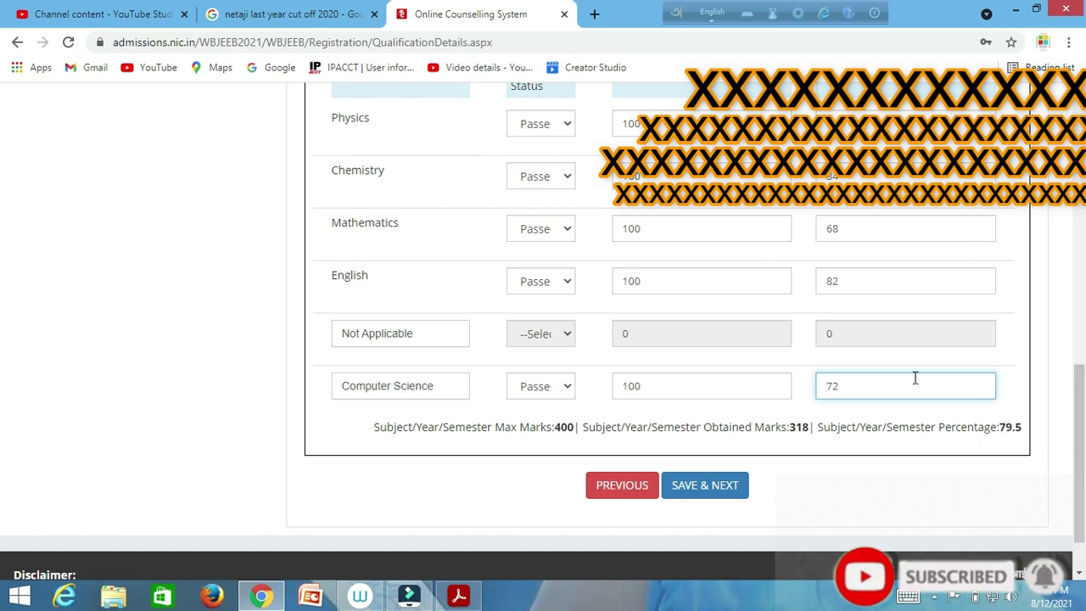
left_click(739, 487)
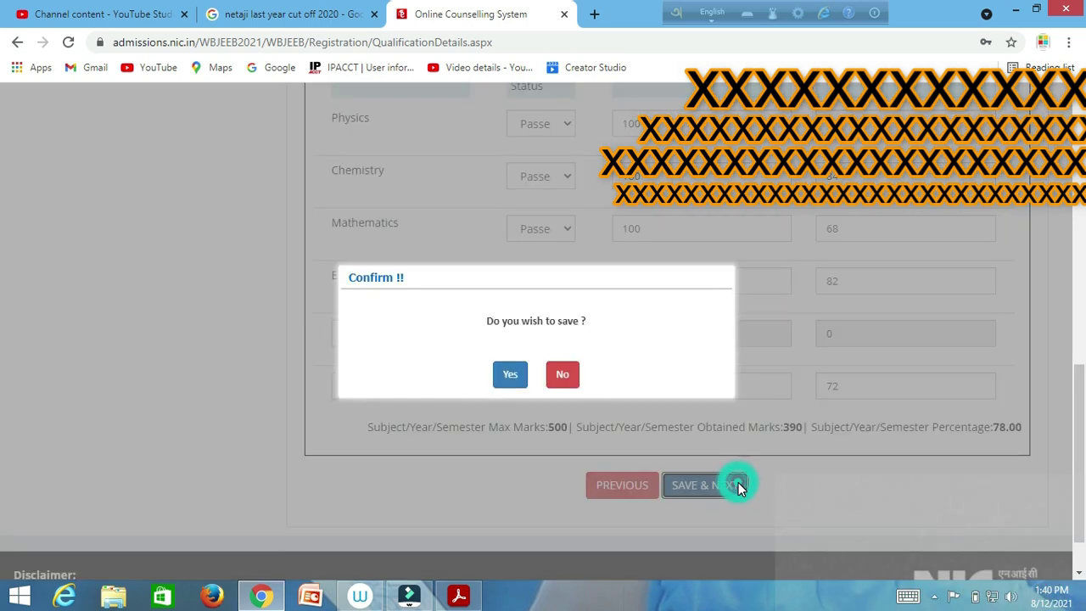
left_click(512, 373)
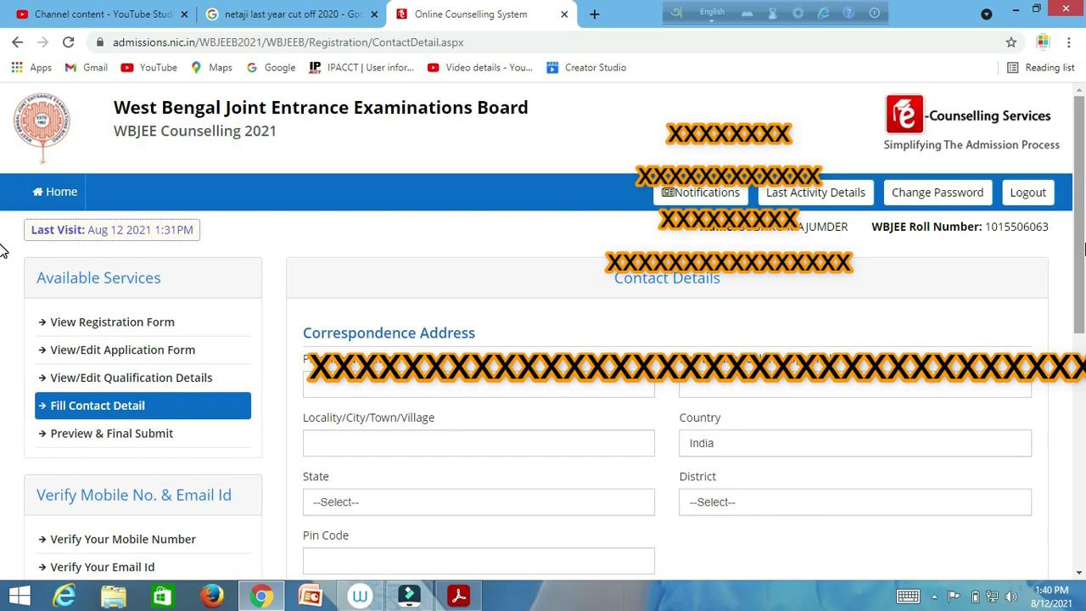
- Open the correspondence address's premise number/name for entry in the contact details form
left_click_drag(1079, 246, 1080, 319)
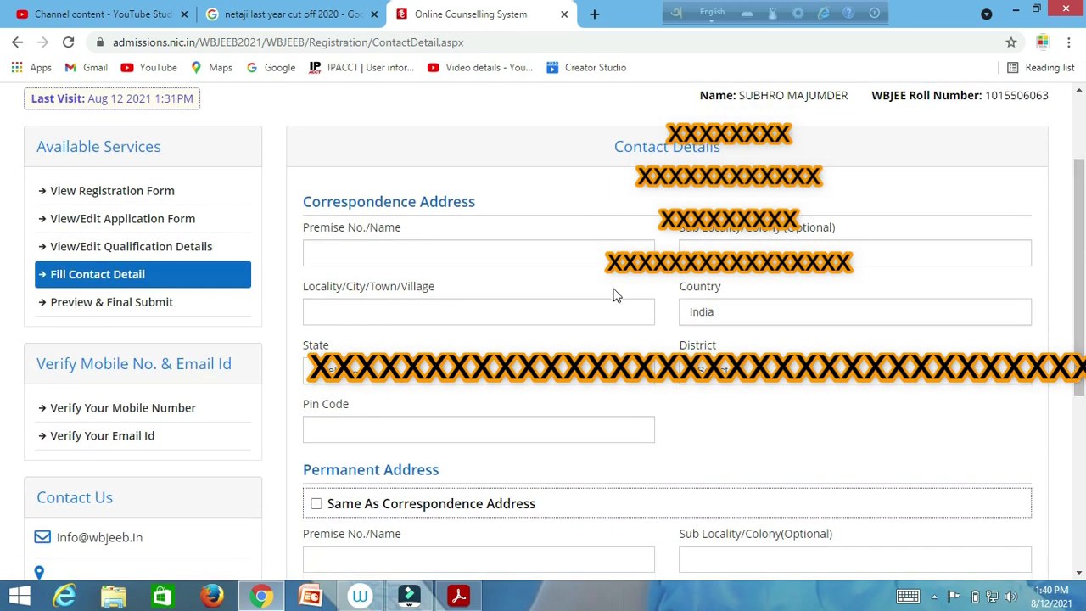
left_click(465, 258)
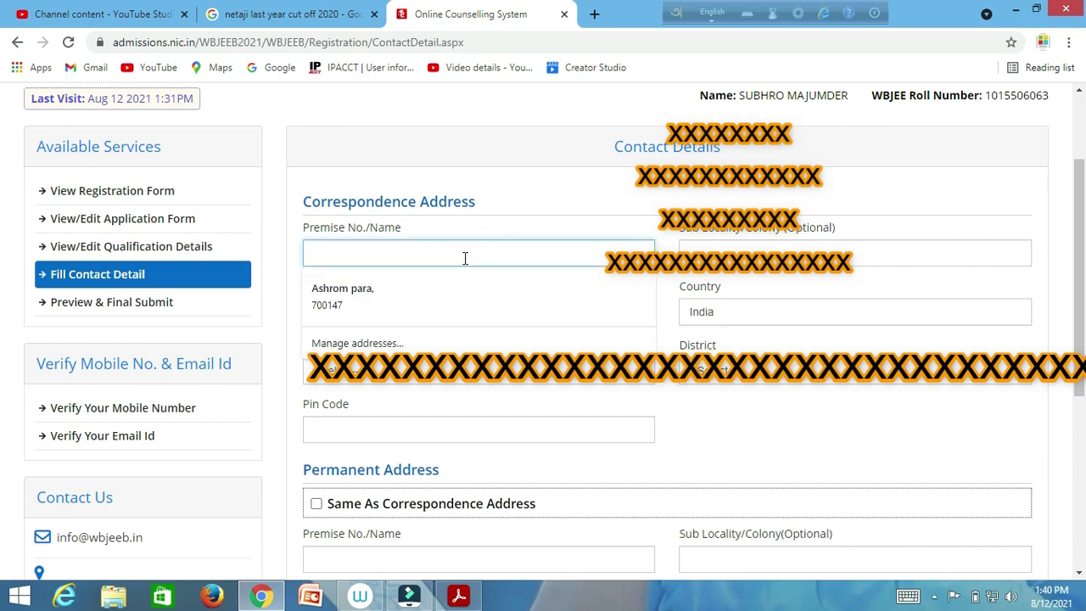
left_click(537, 207)
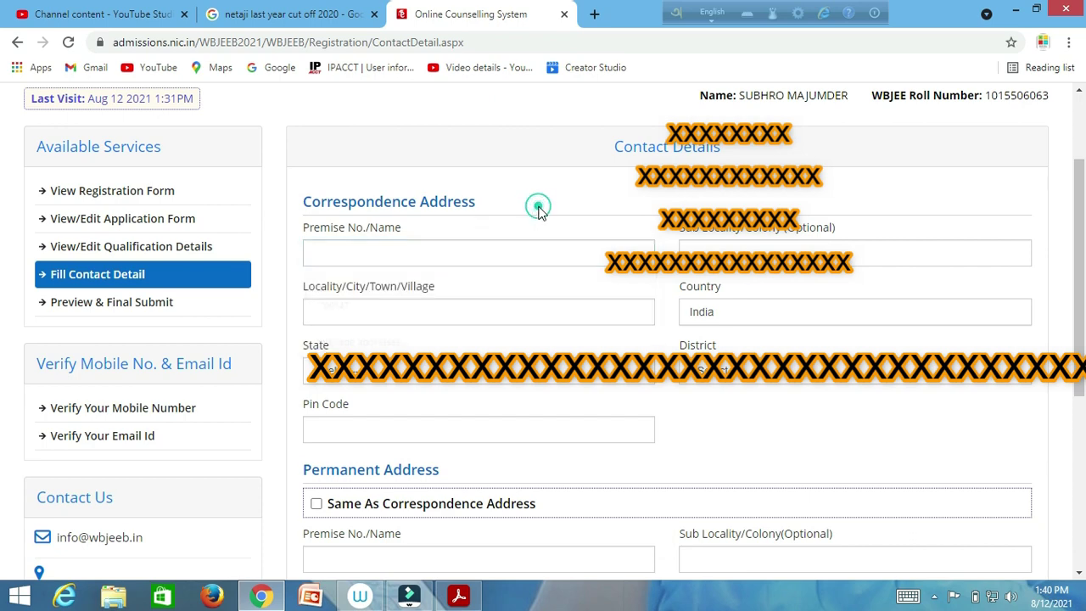
left_click(476, 263)
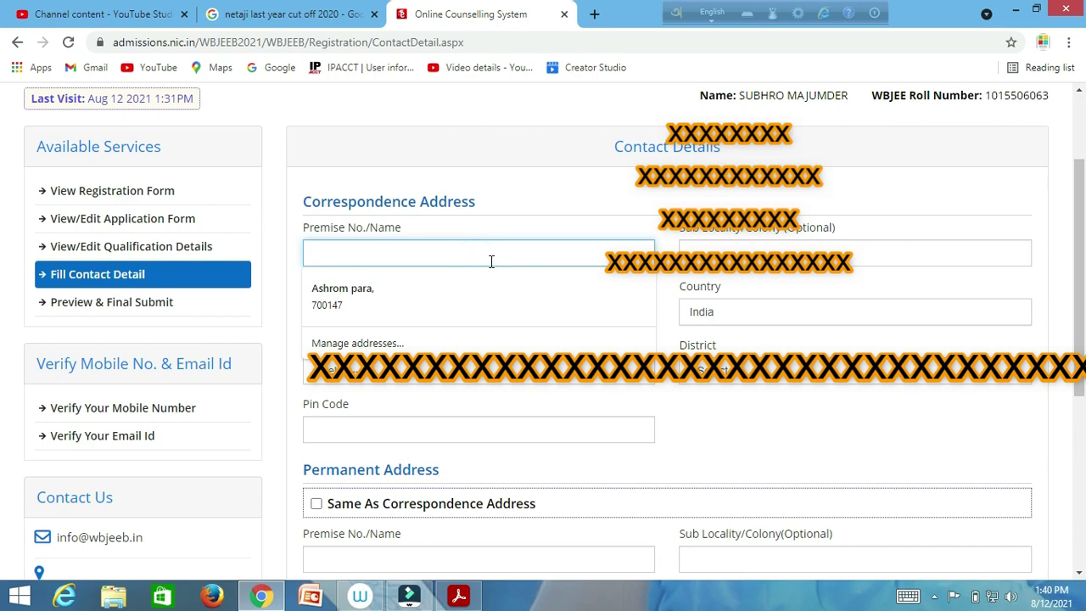
left_click(698, 188)
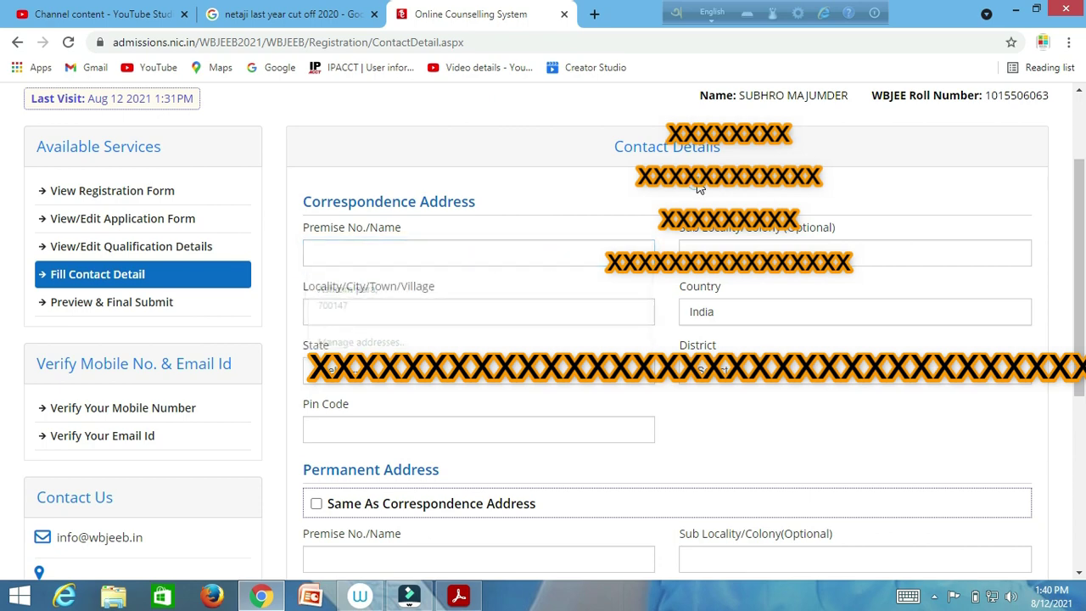
left_click(519, 259)
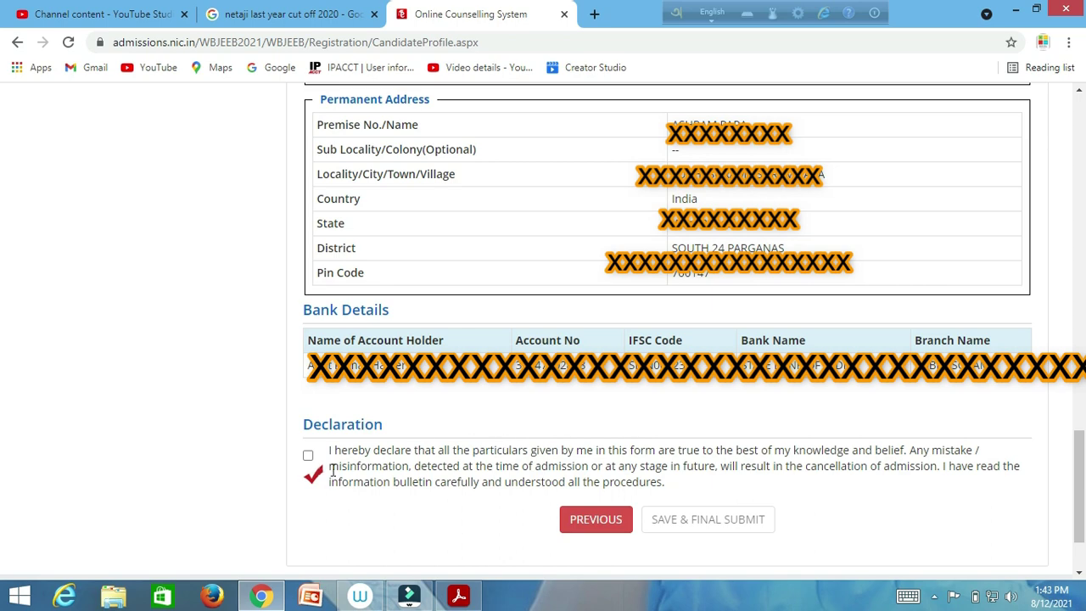
- Accept the declaration that all particulars are true, then save and final submit the application, confirming the submission
left_click(307, 456)
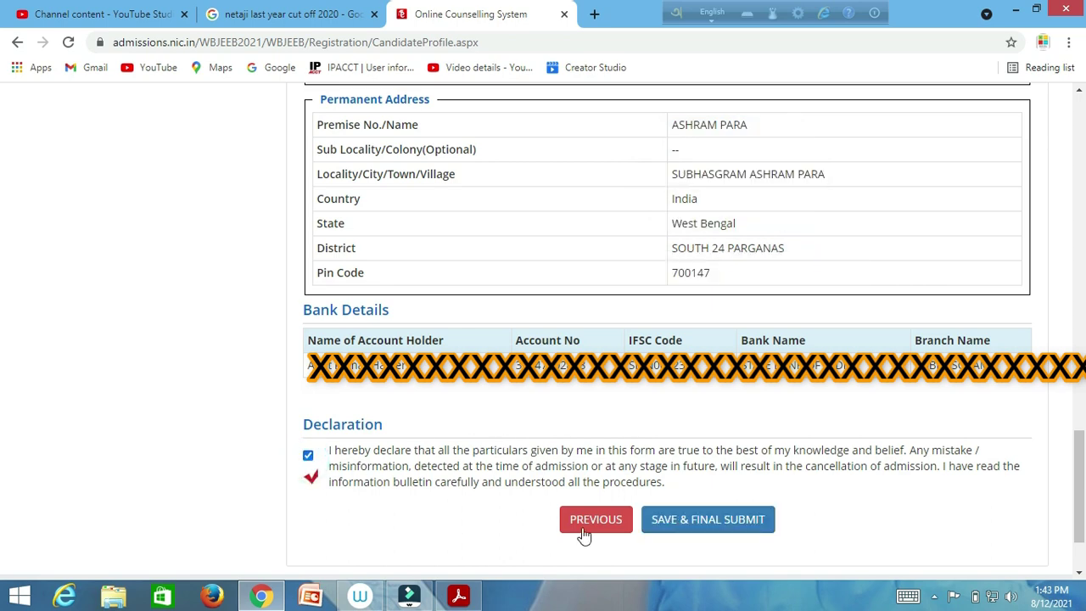
left_click(704, 521)
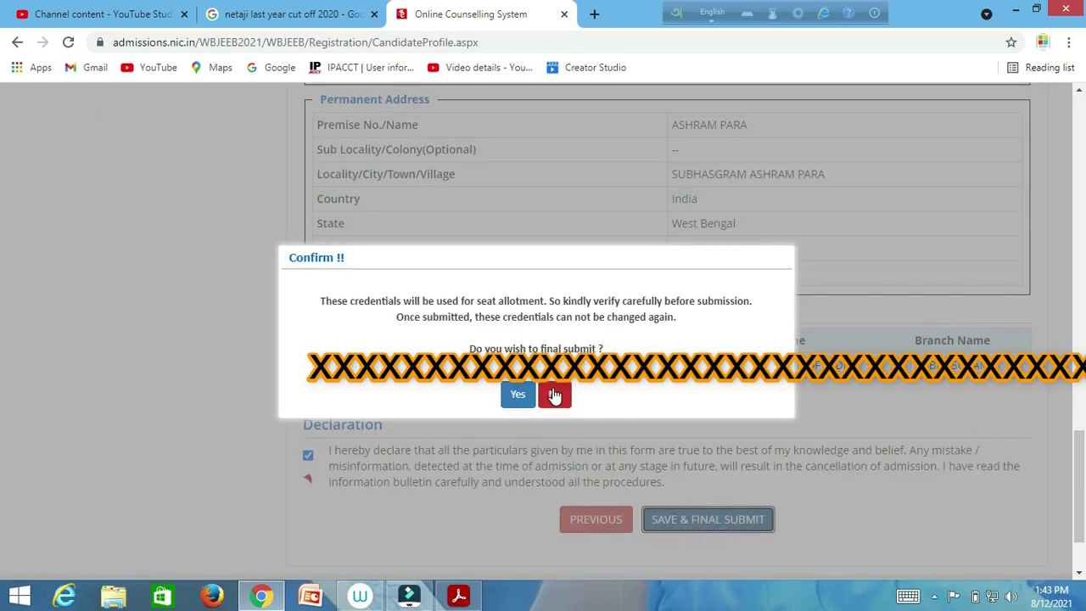
left_click(519, 393)
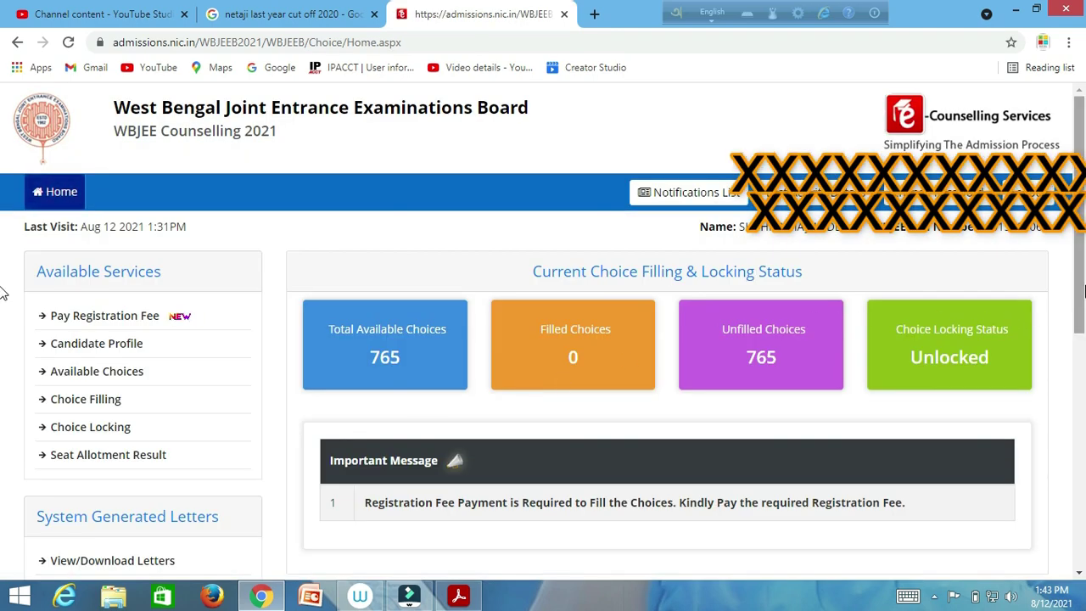
- Go to the registration fee payment, select Online Payment as the mode and proceed to pay the fee
left_click_drag(1083, 303, 1083, 332)
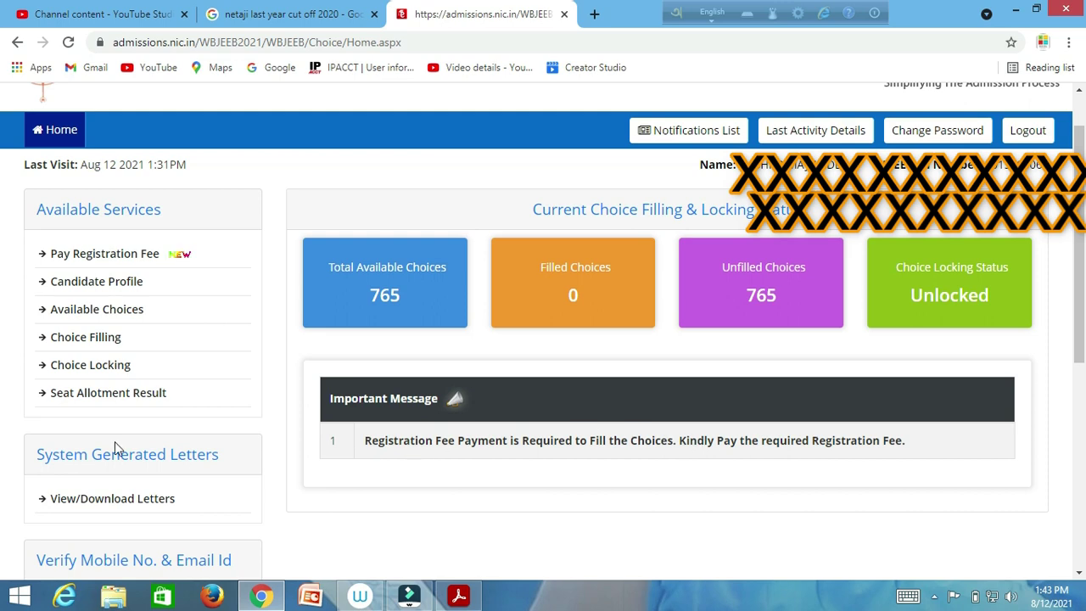
left_click(103, 257)
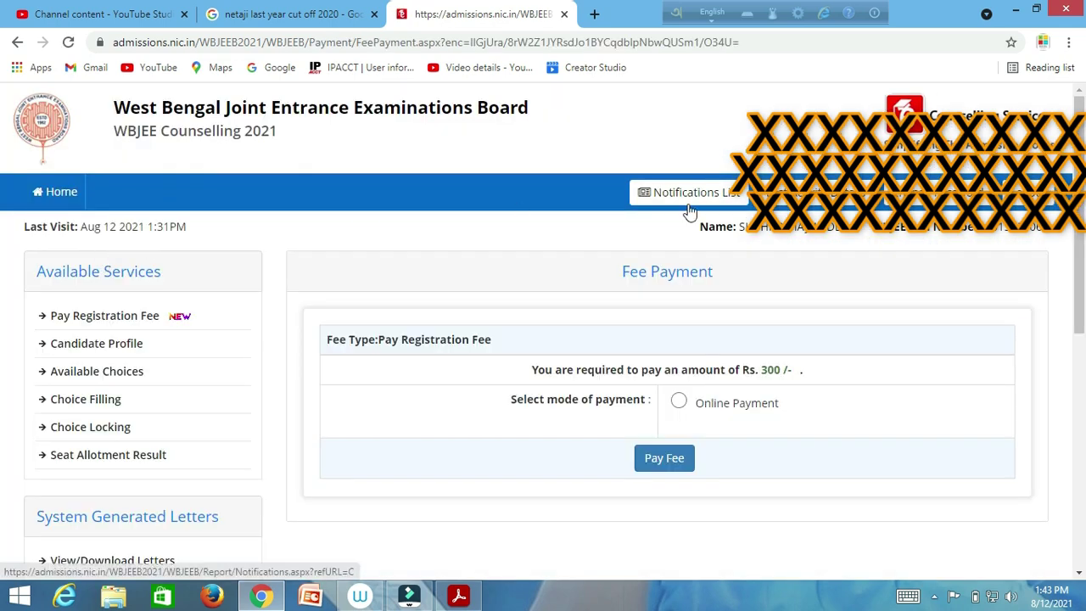
scroll(0, 201, "down", 1)
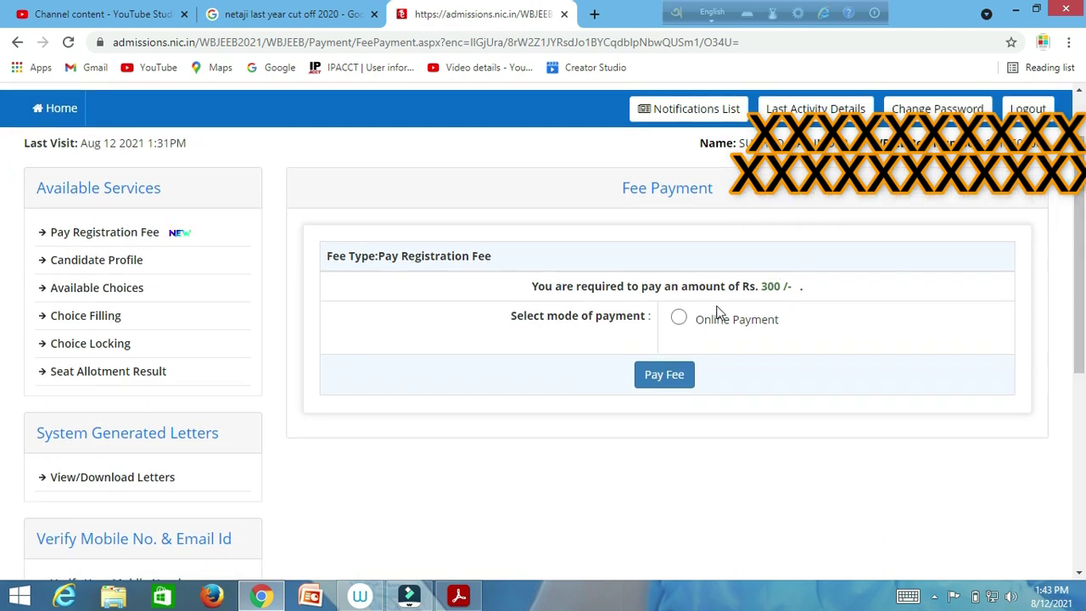
left_click(680, 320)
left_click(656, 374)
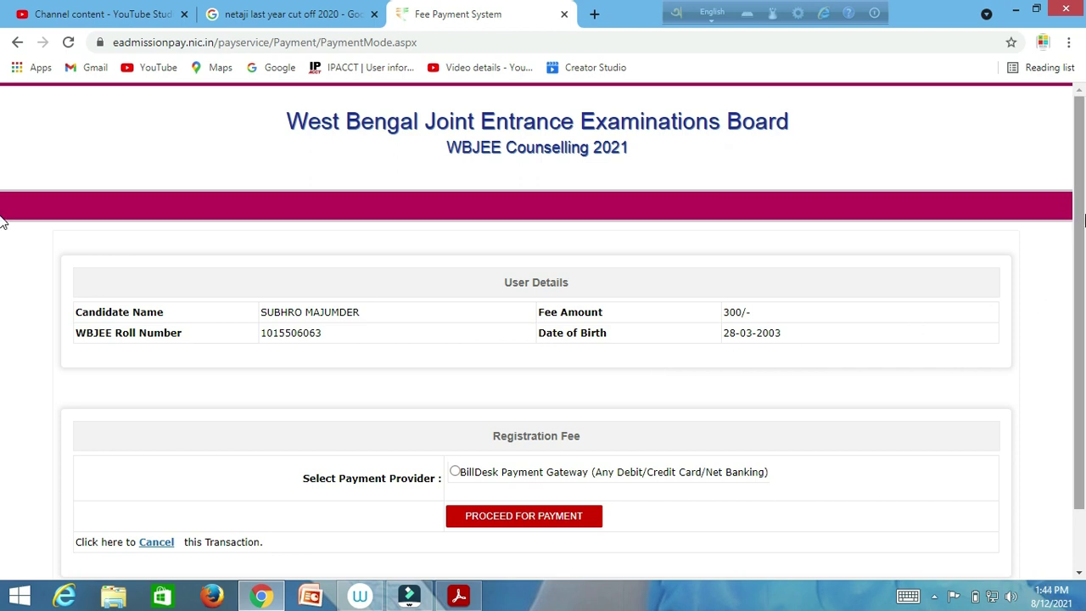
- Choose BillDesk Payment Gateway as the payment provider, proceed for payment and open the credit card number for entry
scroll(4, 218, "down", 1)
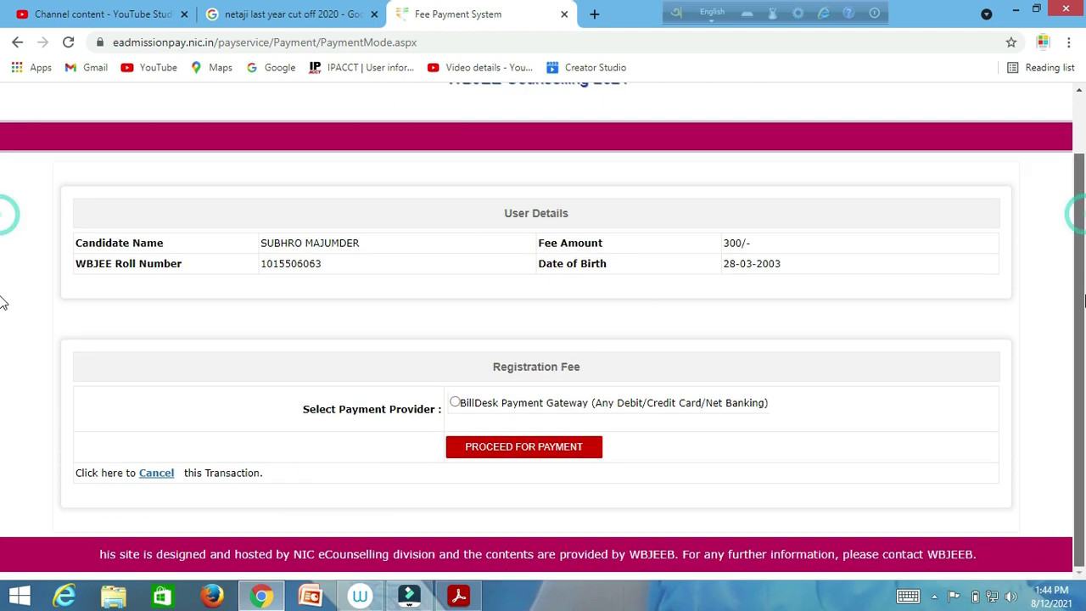
left_click(461, 405)
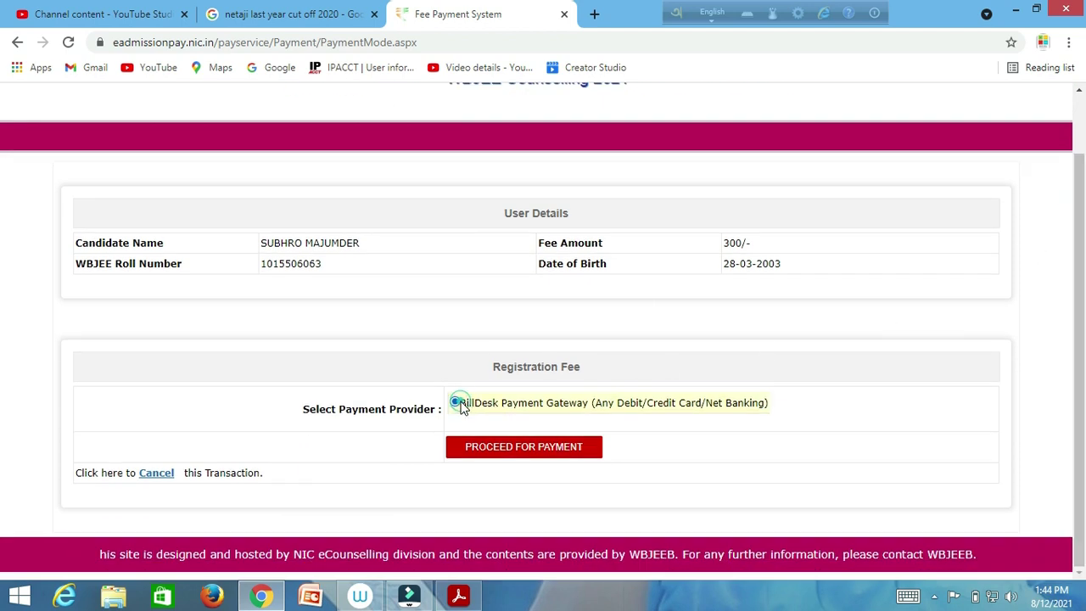
left_click(502, 447)
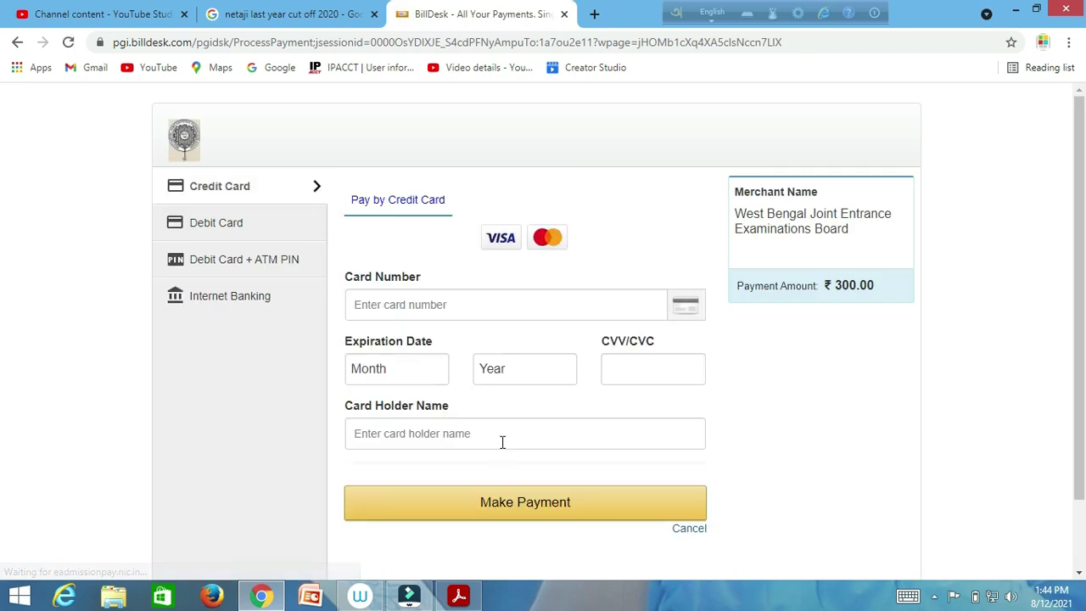
left_click(444, 306)
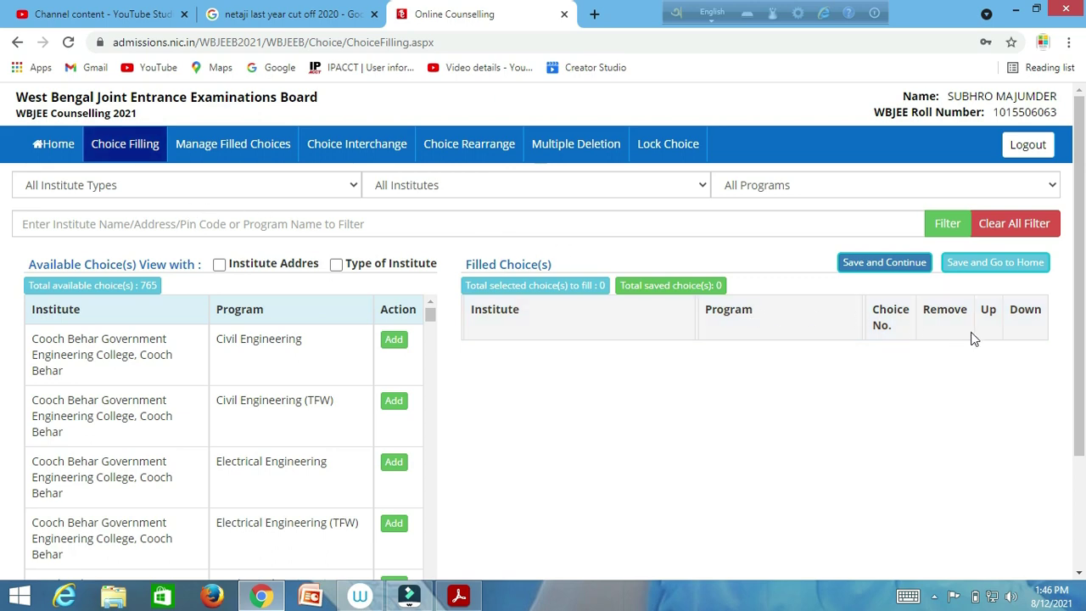
- Look over the available choices for choice filling and show the type of institute for each of them
scroll(5, 312, "down", 1)
left_click_drag(1084, 312, 1084, 335)
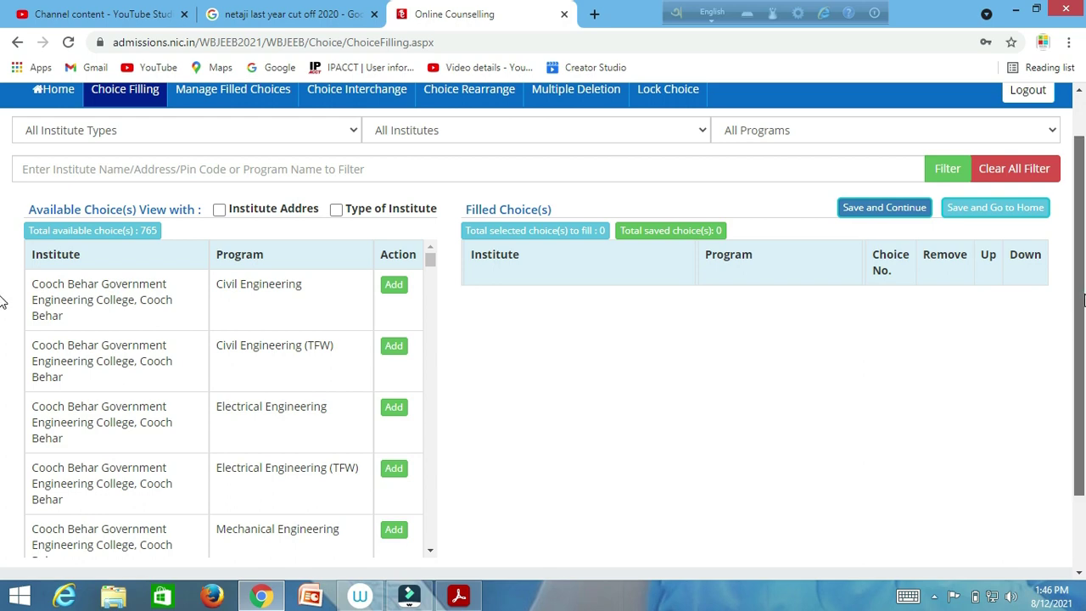
scroll(1083, 302, "down", 1)
scroll(1081, 346, "up", 1)
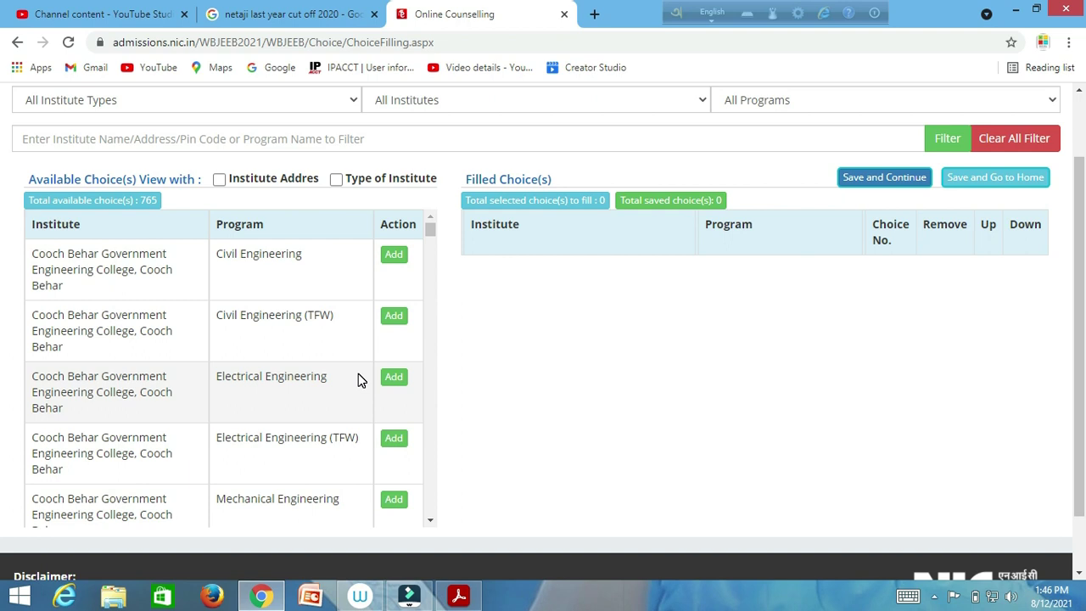
left_click(430, 519)
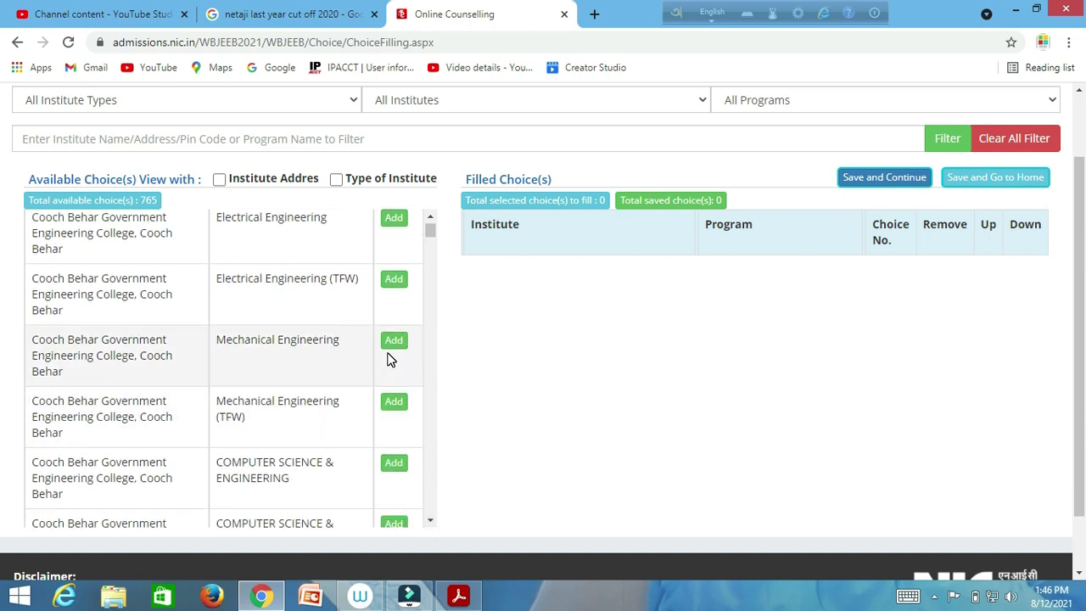
left_click(337, 181)
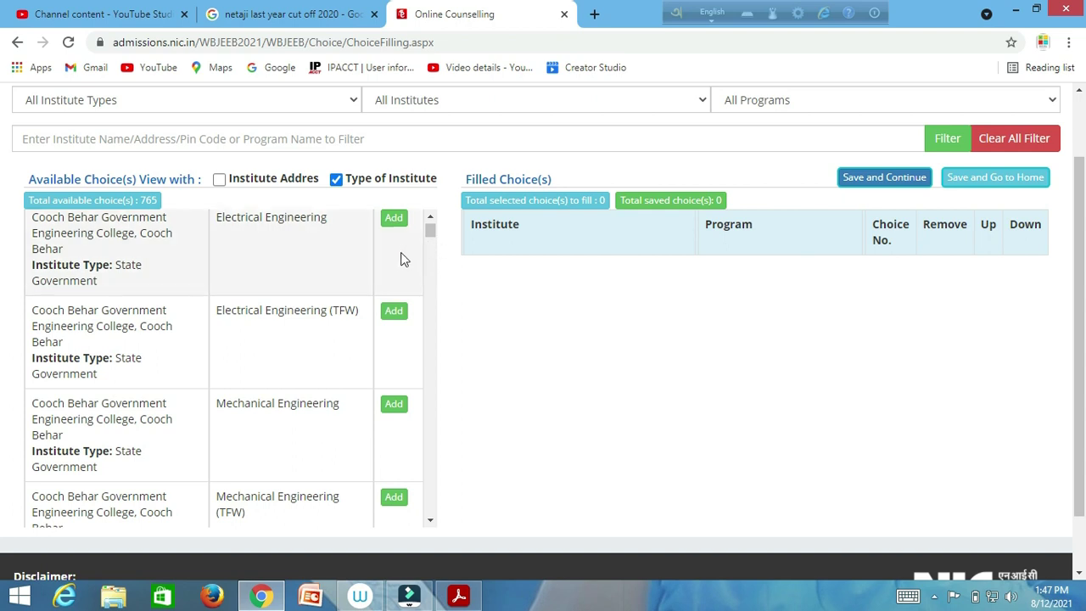
- Examine the programs and institute type listed for Cooch Behar Government Engineering College among the available choices
left_click(430, 519)
left_click(430, 519)
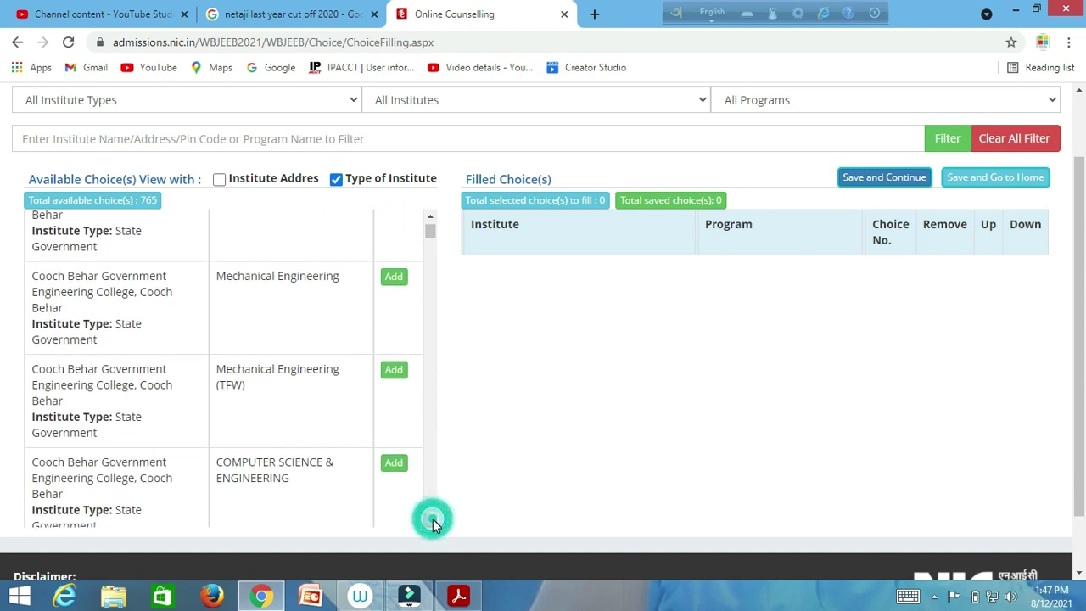
left_click(430, 519)
left_click(430, 519)
left_click(430, 519)
left_click(430, 519)
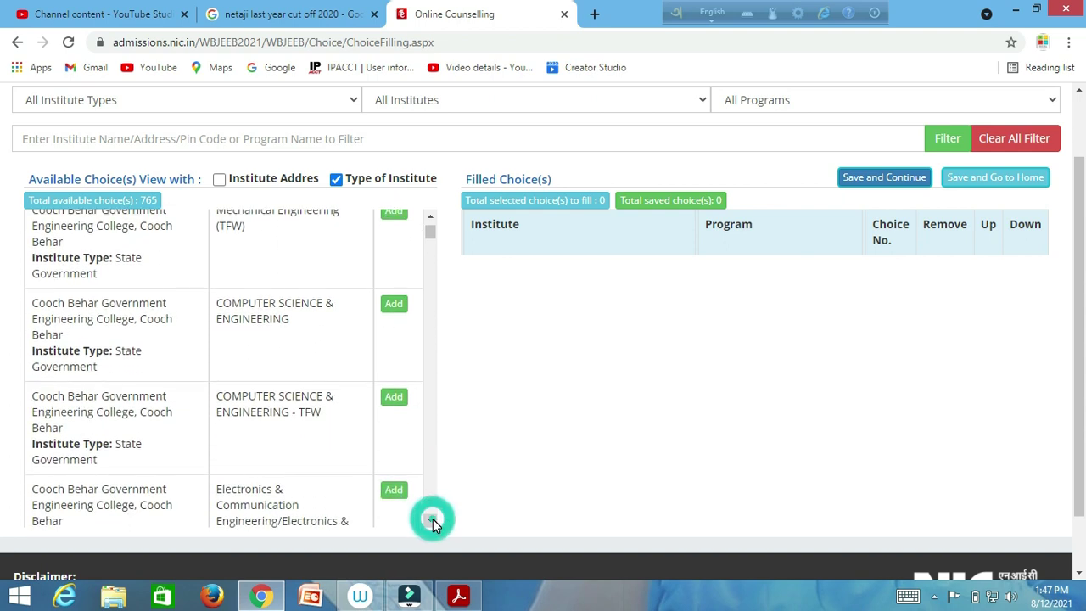
left_click(432, 519)
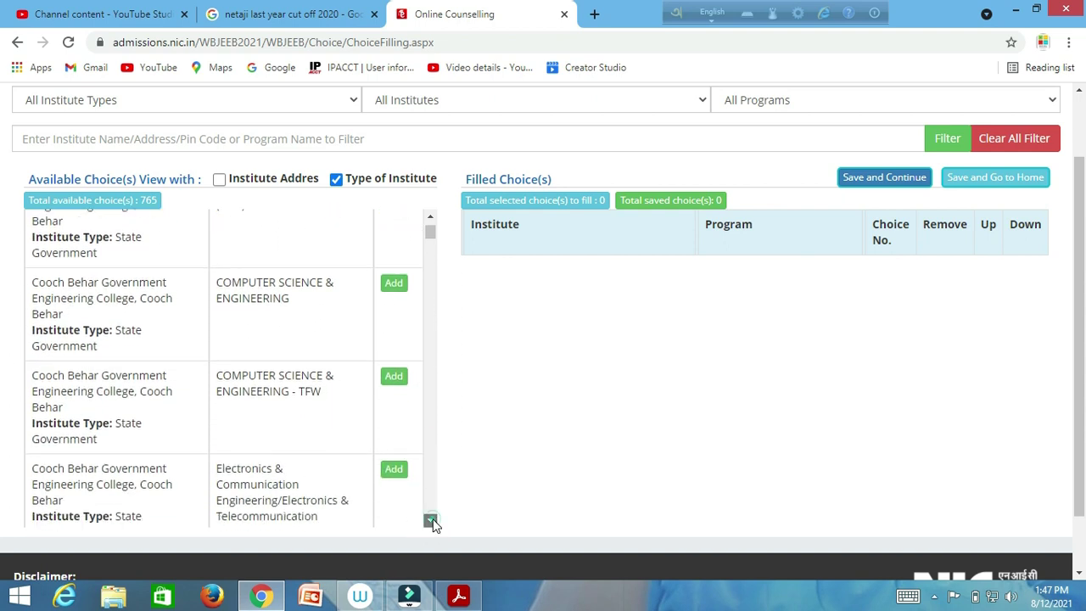
left_click(432, 519)
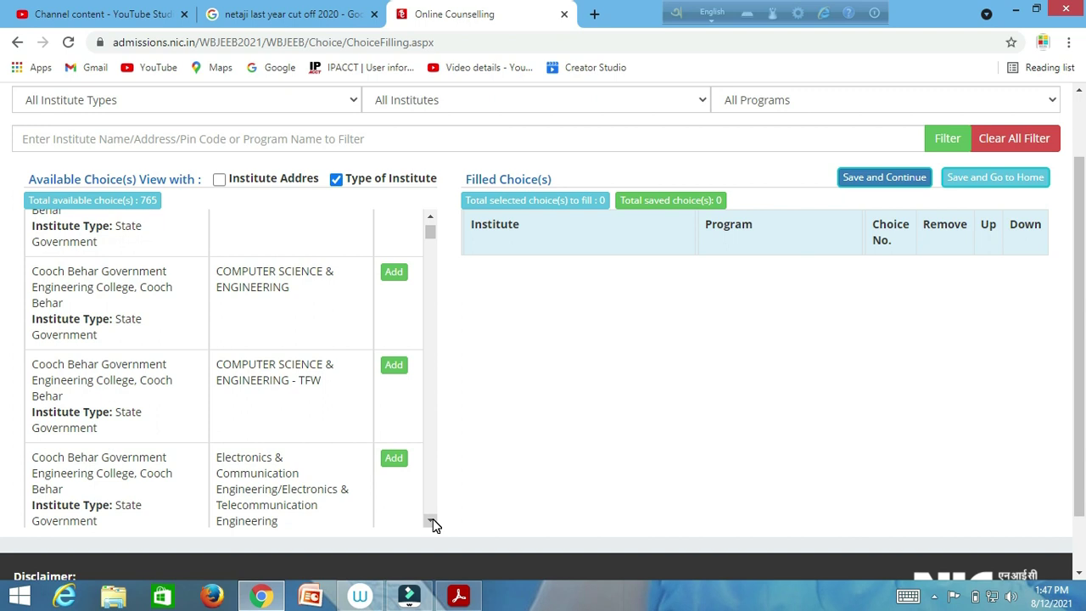
left_click(432, 520)
left_click(432, 520)
left_click(431, 520)
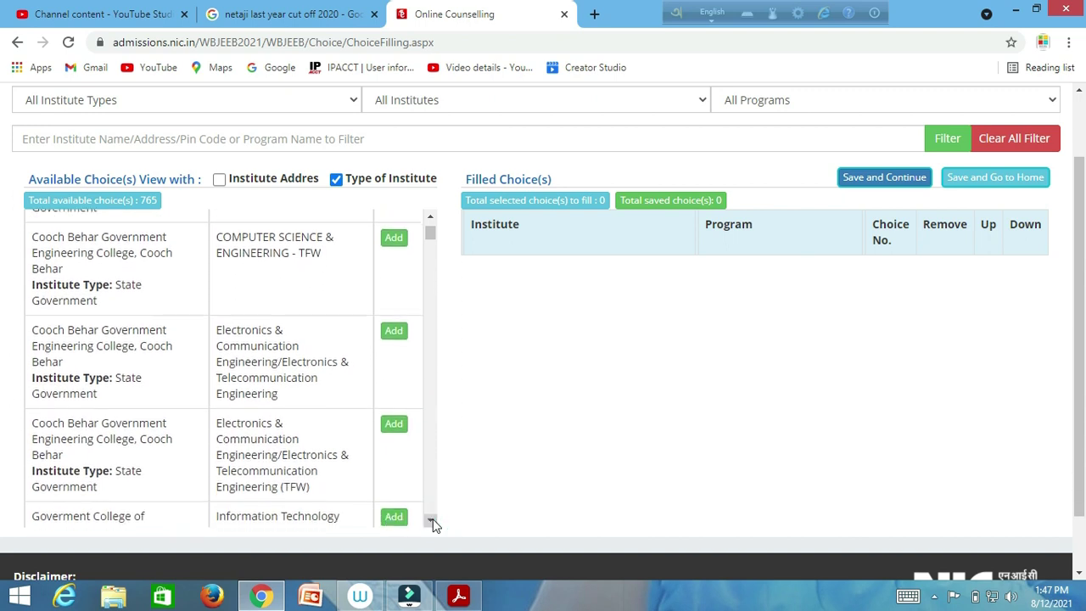
left_click(432, 520)
left_click(431, 520)
left_click(431, 520)
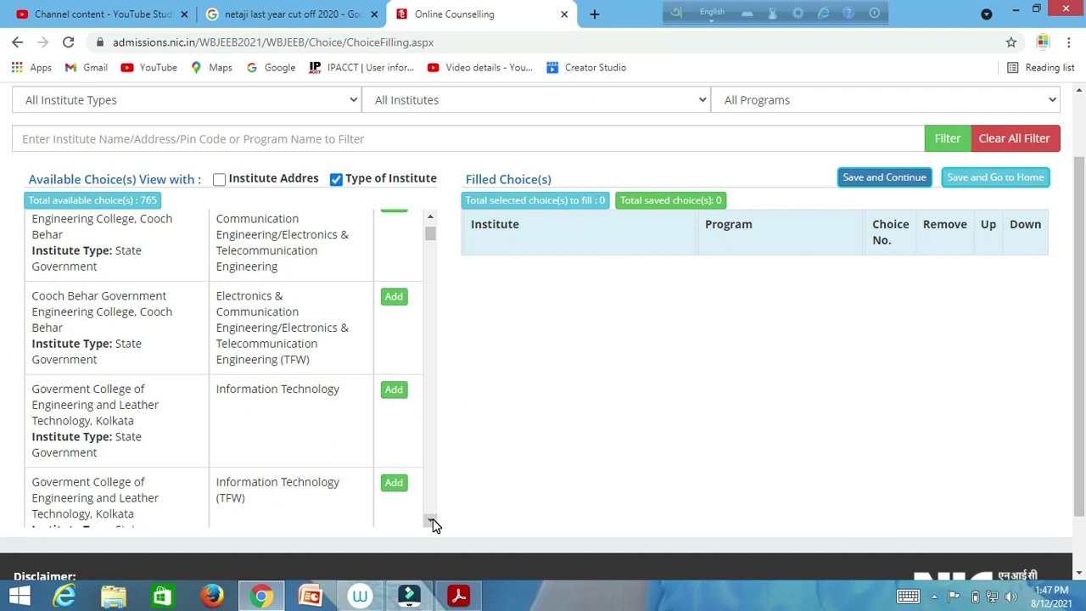
- Examine the programs and institute type listed for Goverment College of Engineering and Leather Technology, Kolkata
left_click(431, 519)
left_click(431, 520)
left_click(431, 520)
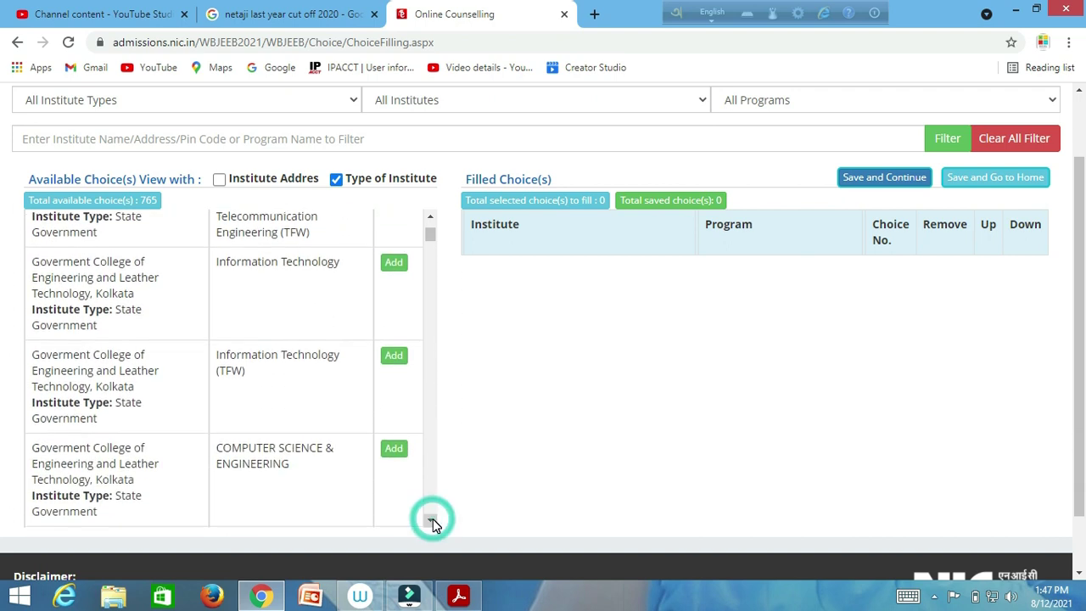
left_click(432, 520)
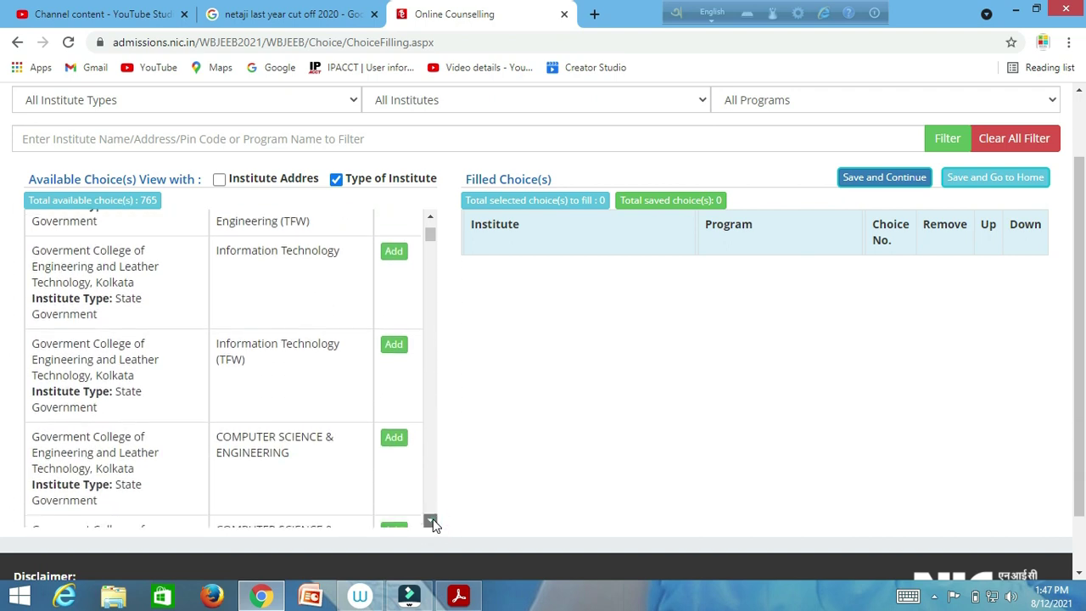
left_click(432, 520)
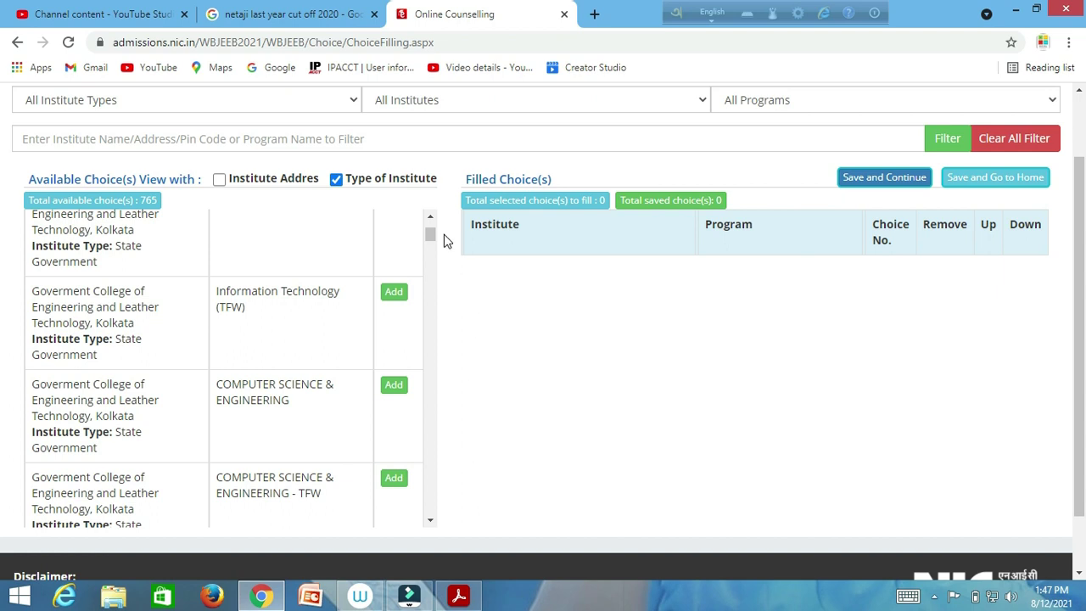
scroll(430, 223, "up", 2)
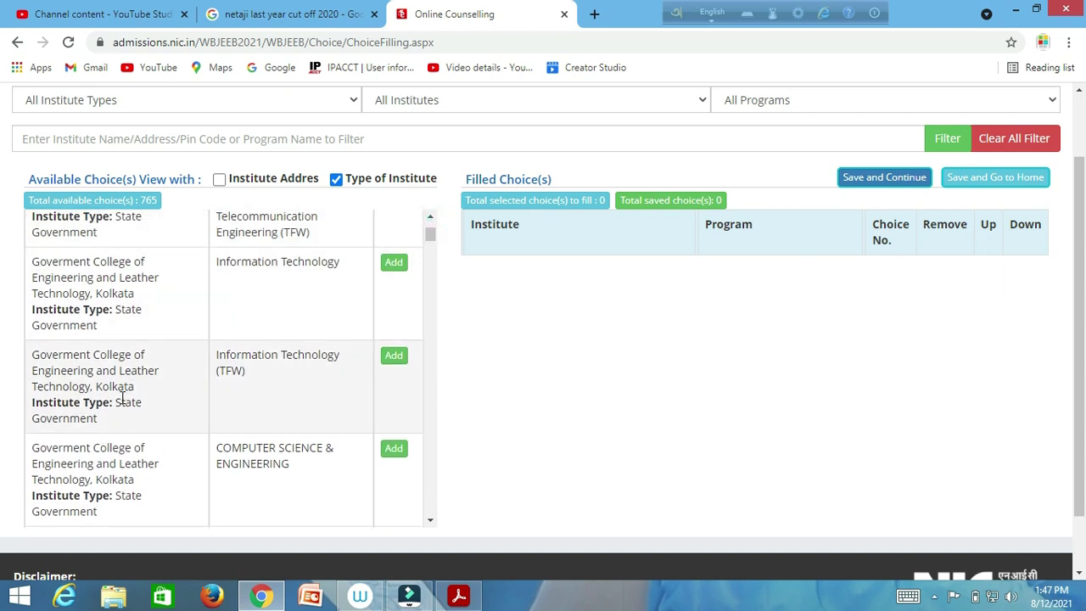
left_click(122, 397)
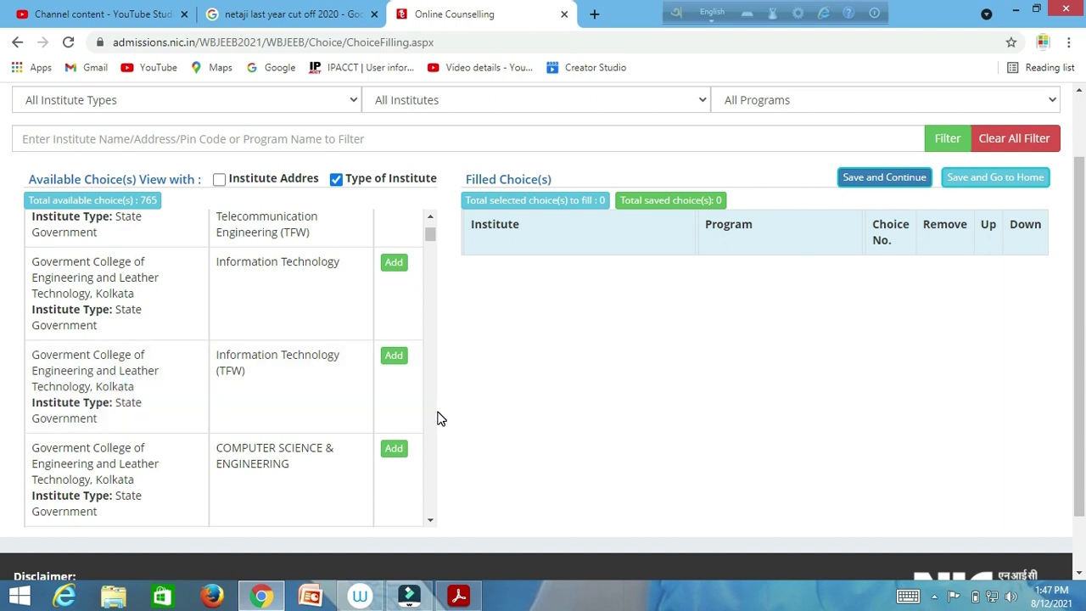
left_click(430, 522)
left_click(431, 521)
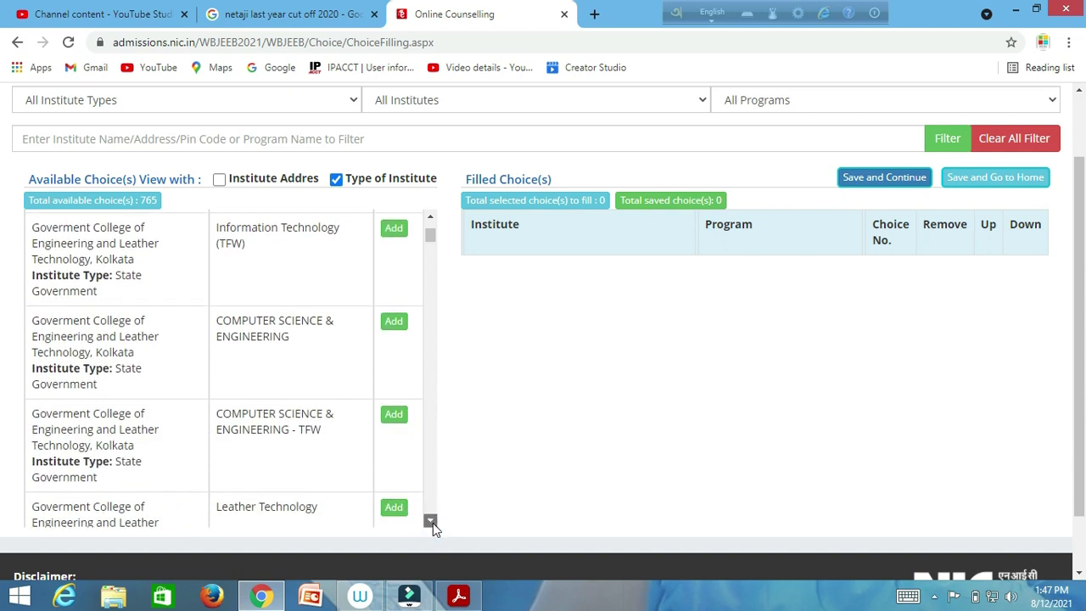
left_click(430, 522)
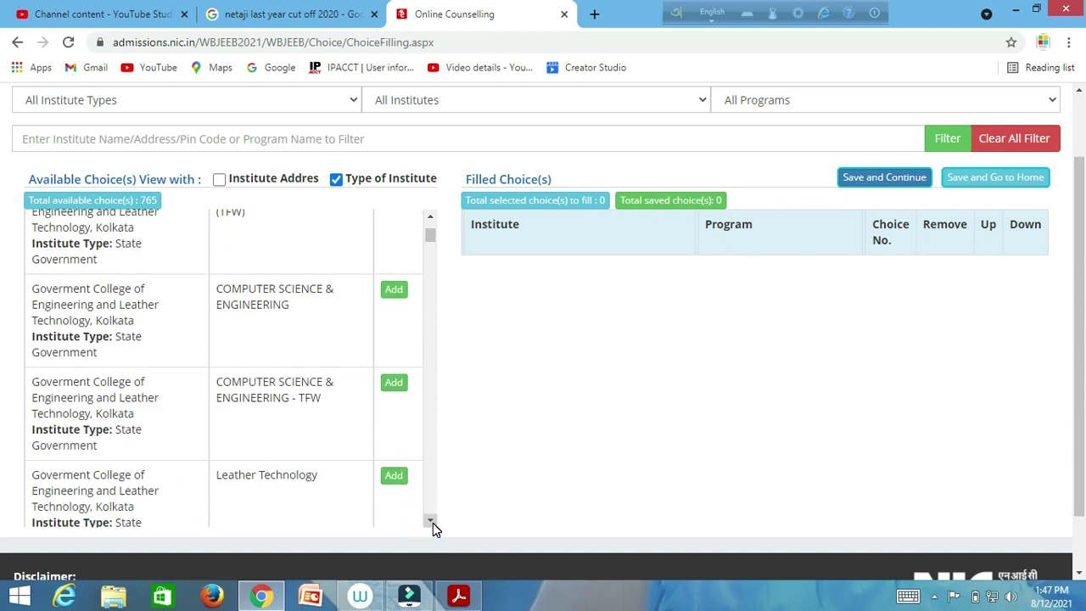
left_click(431, 522)
left_click(431, 522)
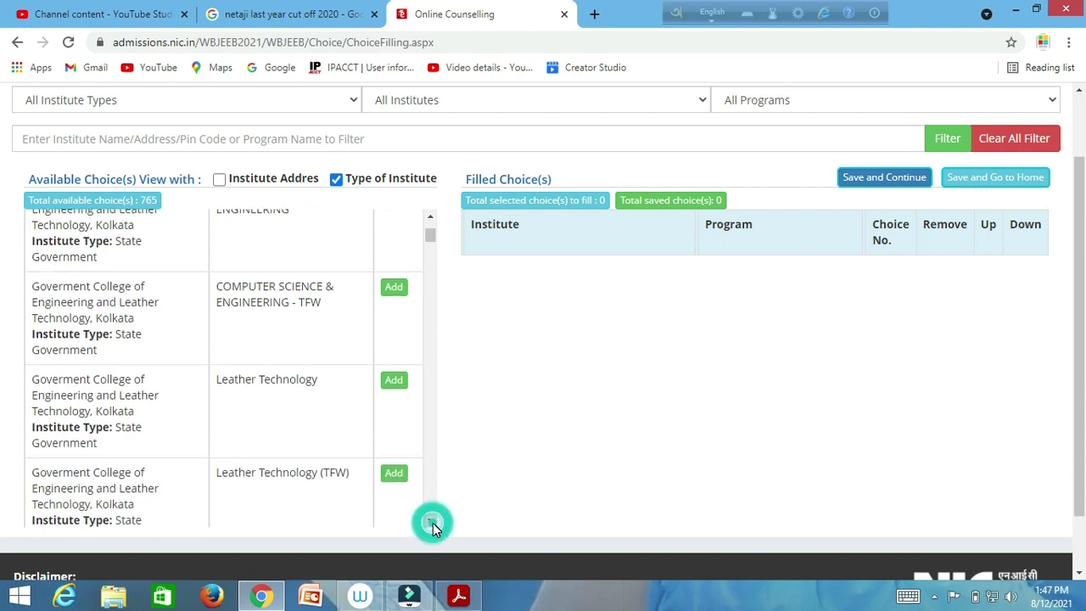
- Examine the programs and institute type listed for Govt. College of Engg. & Textile Technology, Berhampore
left_click(431, 522)
left_click(431, 521)
left_click(431, 522)
left_click(431, 522)
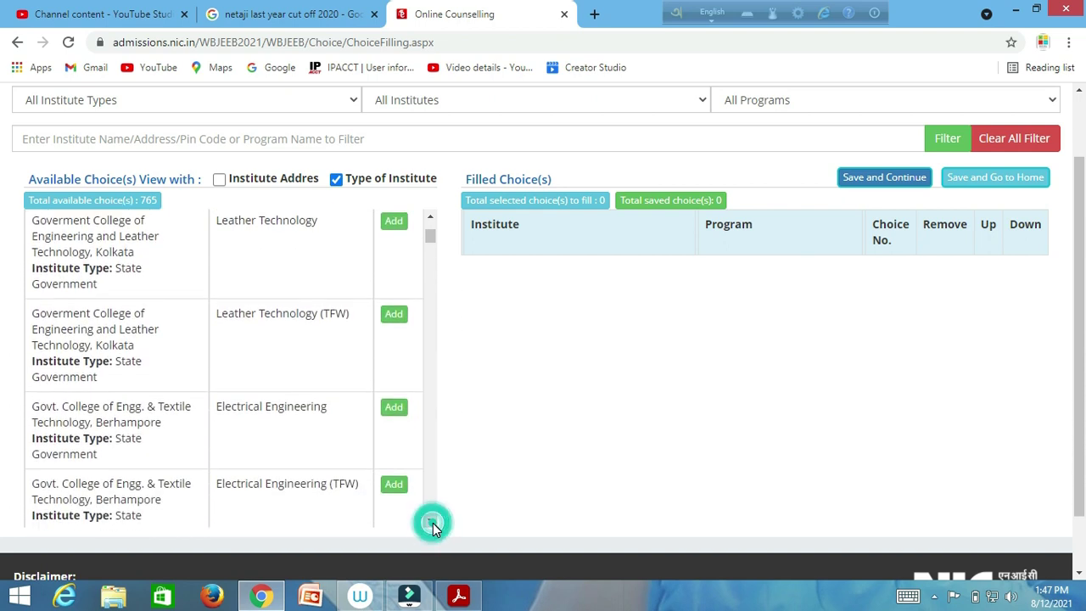
left_click(431, 521)
left_click(431, 521)
left_click(431, 522)
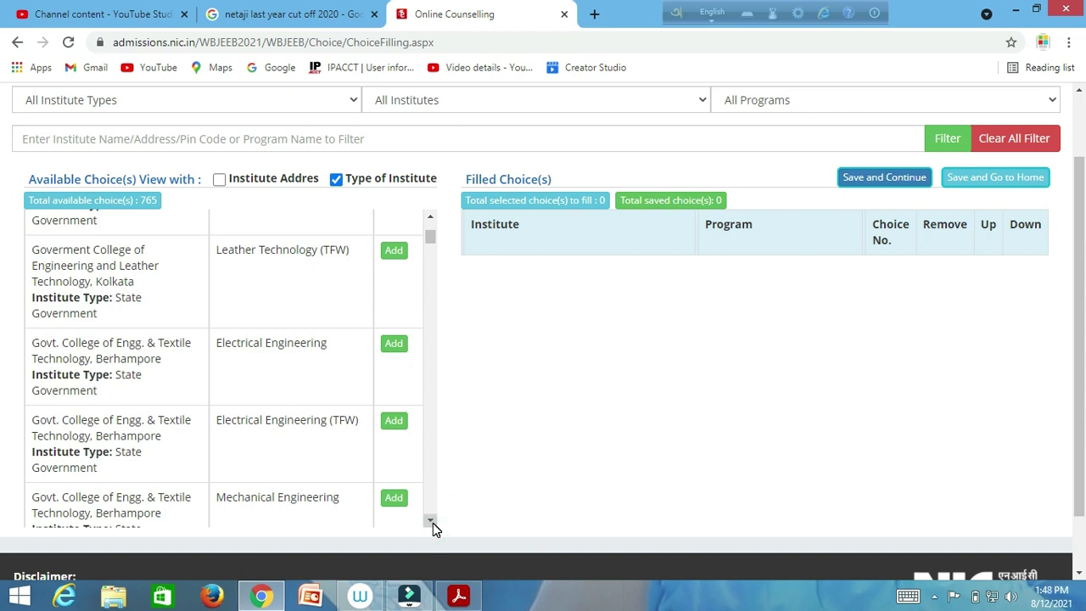
left_click(431, 521)
left_click(431, 521)
left_click(431, 522)
left_click(431, 522)
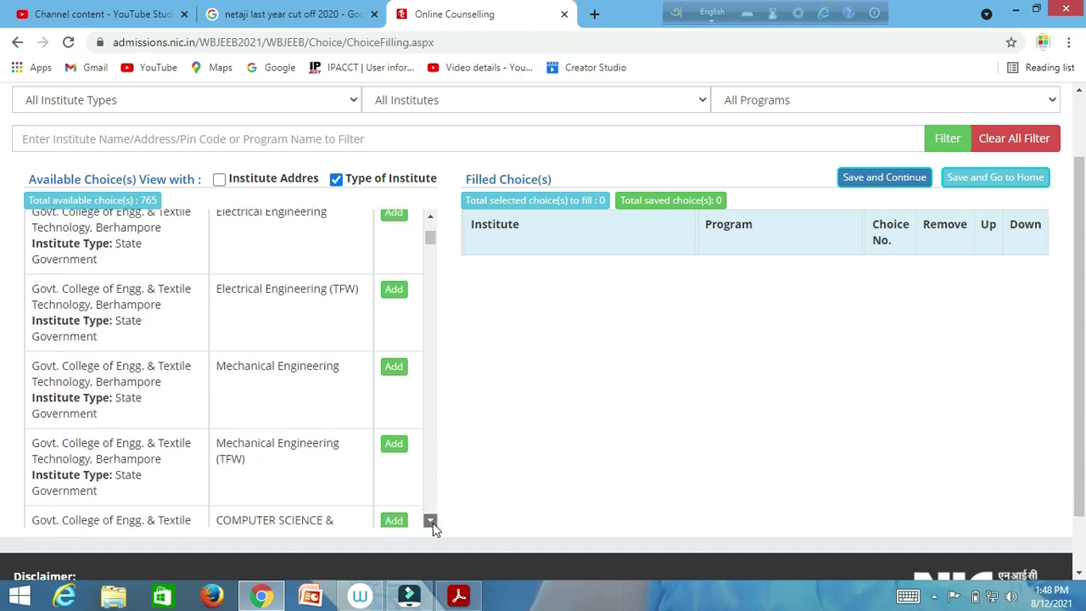
left_click(431, 522)
left_click(431, 522)
left_click(431, 521)
left_click(431, 522)
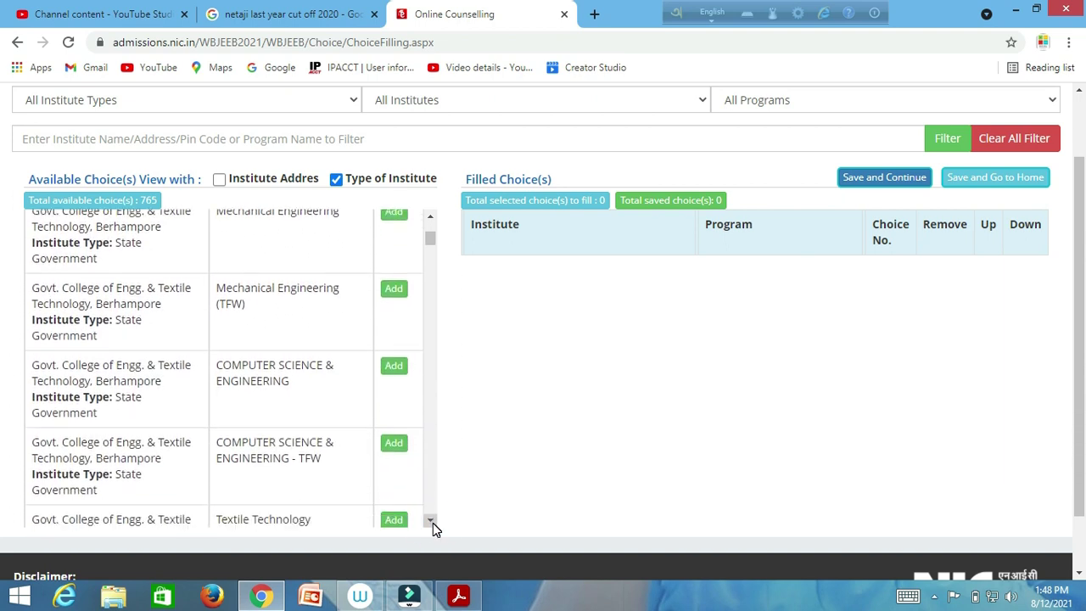
left_click(431, 522)
left_click(431, 522)
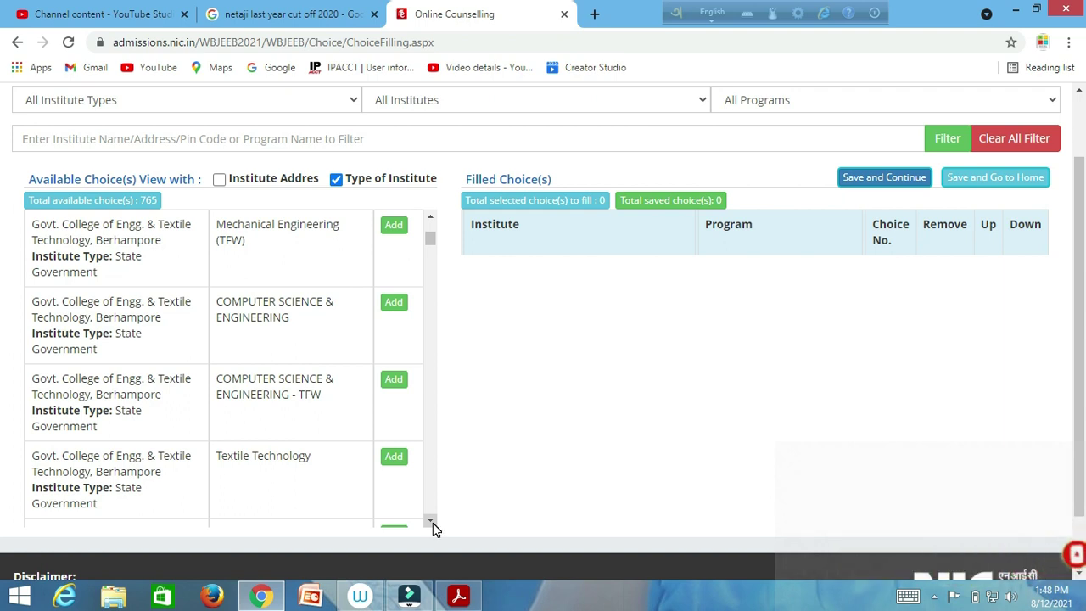
left_click(431, 521)
left_click(431, 520)
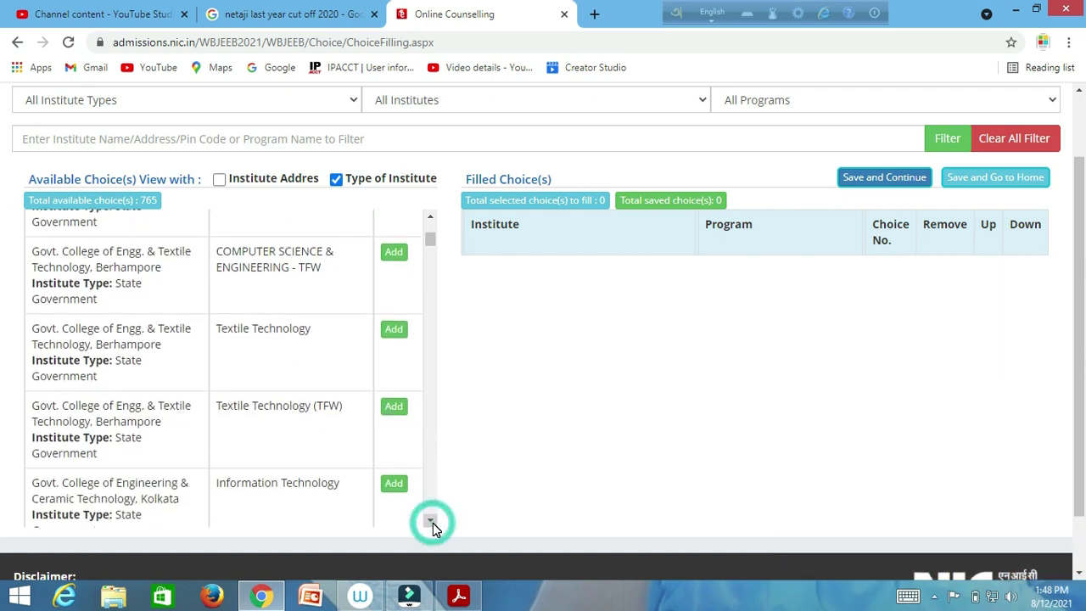
- Examine the programs and institute type listed for Govt. College of Engineering & Ceramic Technology, Kolkata
left_click(431, 521)
left_click(431, 521)
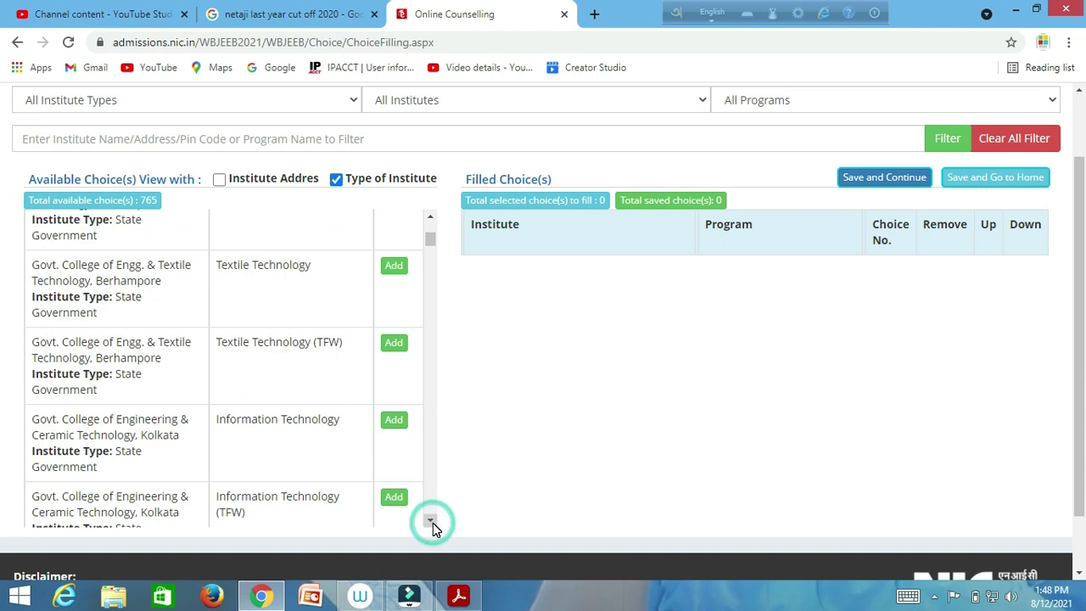
left_click(431, 521)
left_click(431, 521)
left_click(430, 521)
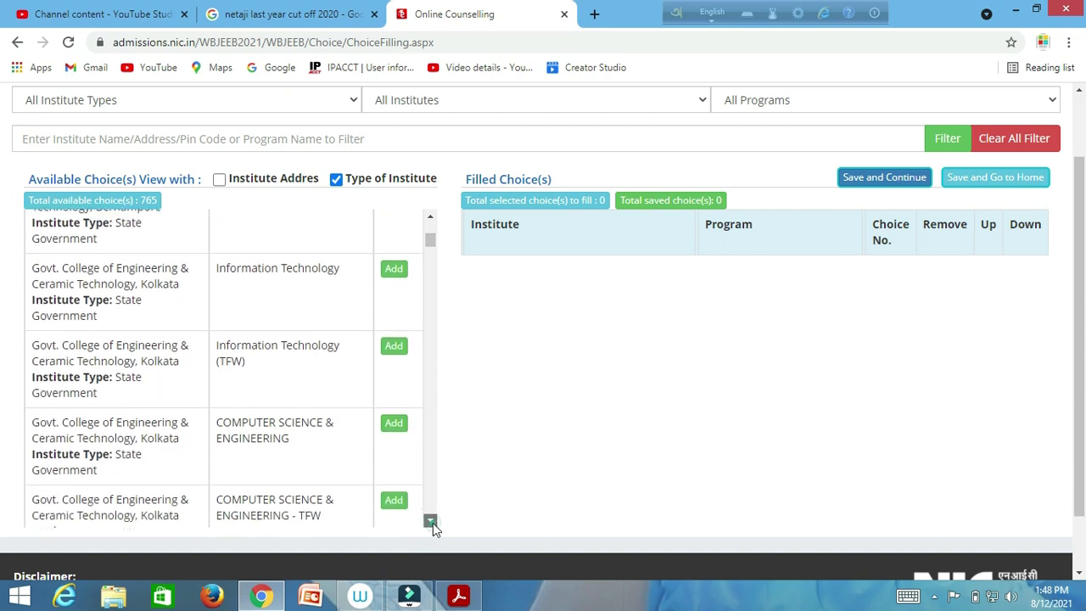
left_click(431, 521)
left_click(431, 521)
left_click(430, 521)
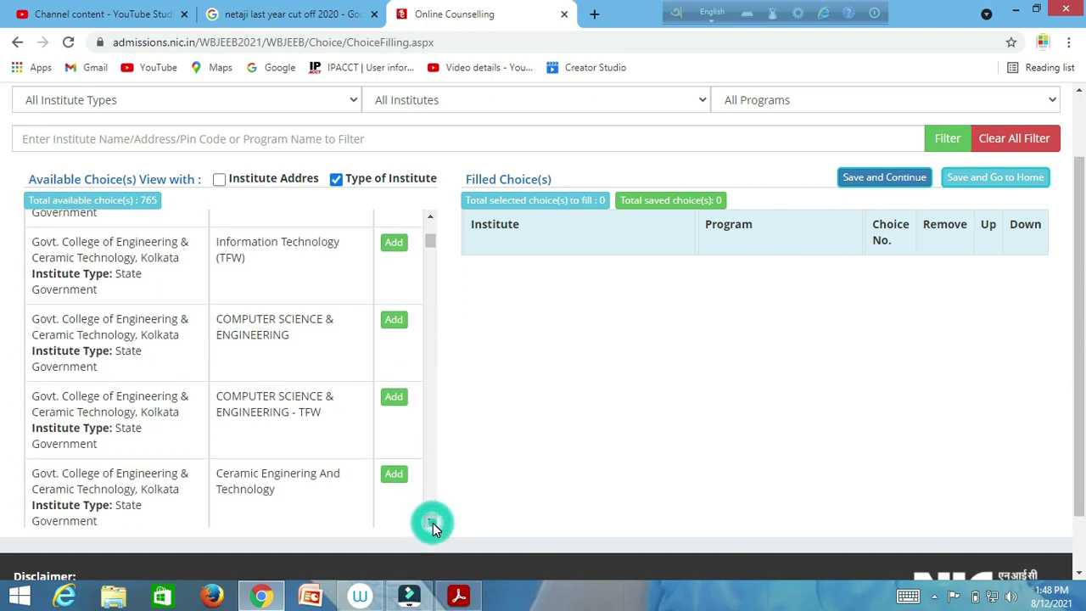
left_click(431, 521)
left_click(431, 521)
left_click(431, 520)
left_click(431, 520)
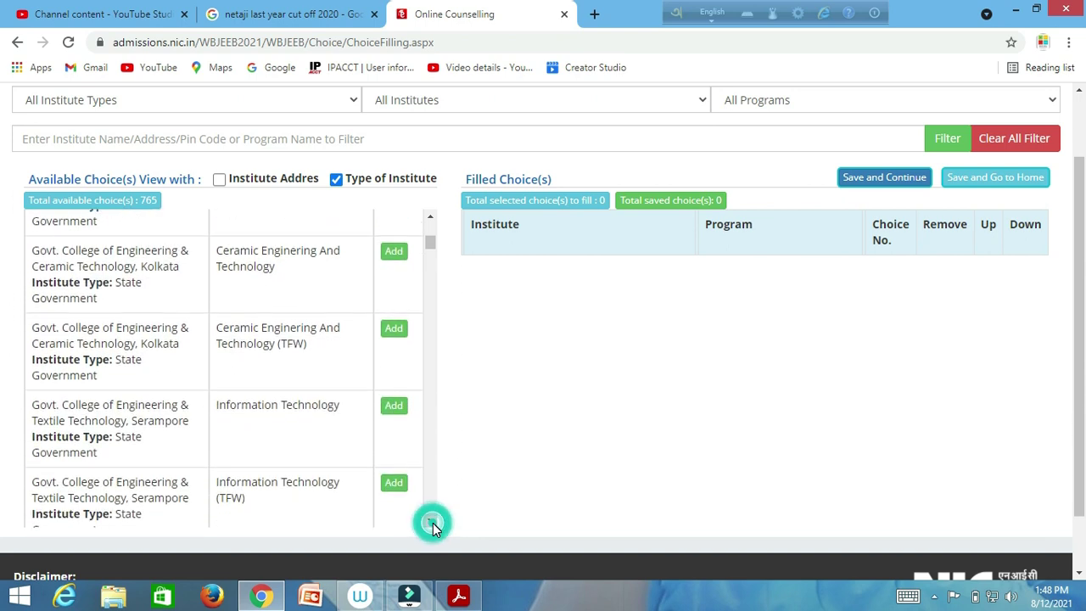
- Add COMPUTER SCIENCE & ENGINEERING at Future Institute of Engineering & Management, Sonarpur, to the filled choices and save the change
left_click(430, 521)
left_click(431, 521)
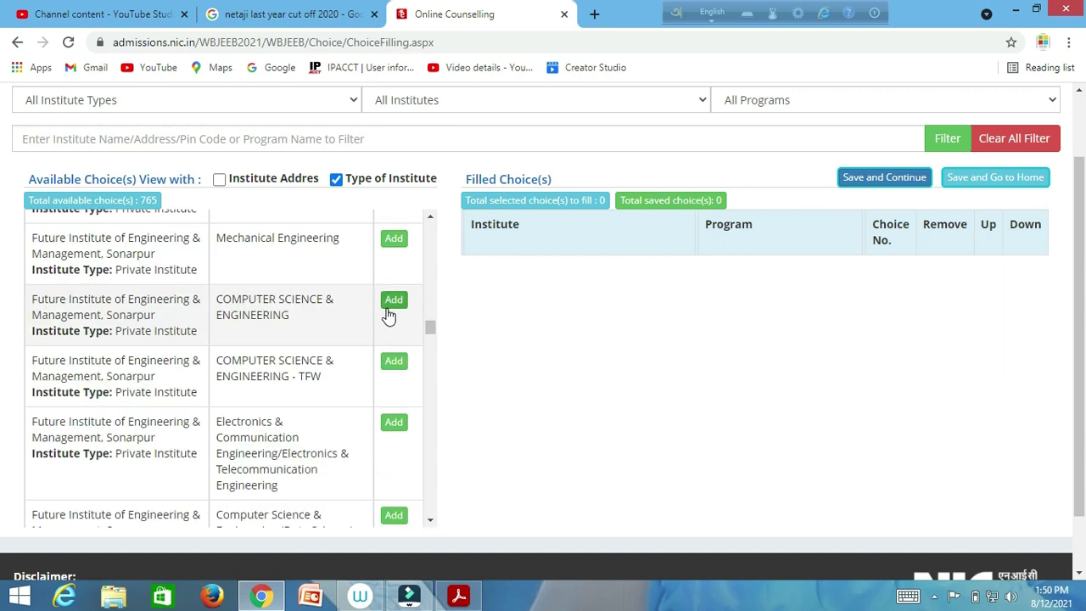
left_click(393, 301)
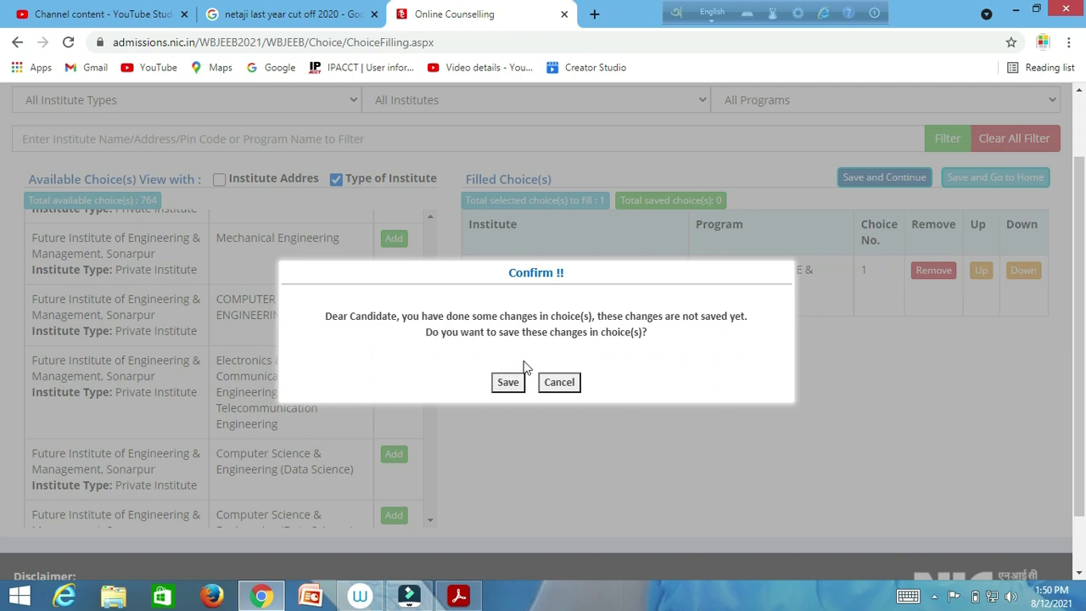
left_click(515, 384)
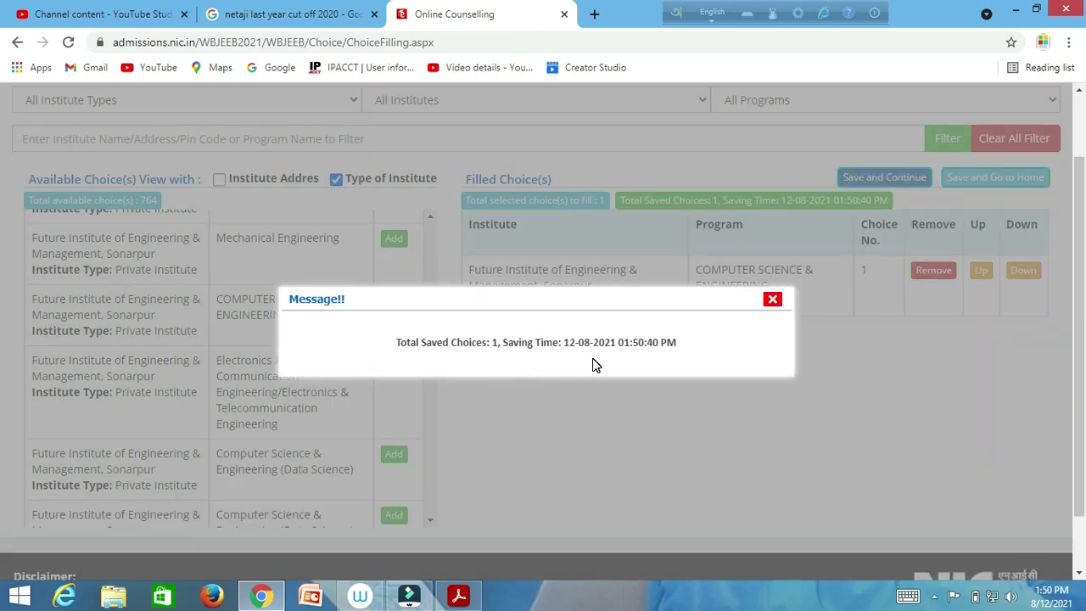
left_click(772, 302)
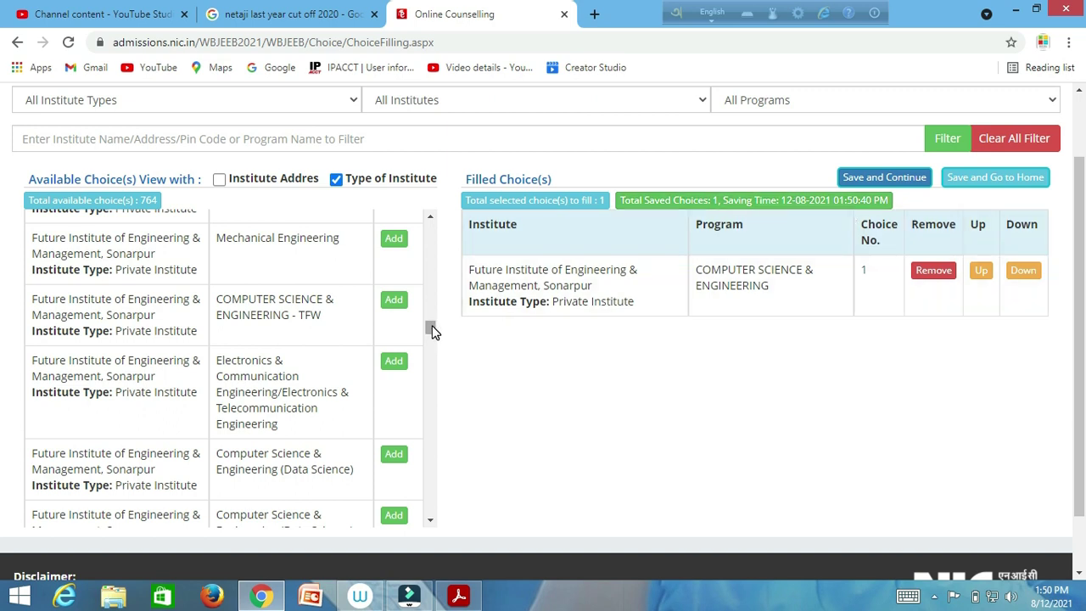
- Look through the private institutes around Future Institute of Technology, Garia, and the programs of Greater Kolkata College of Engineering & Management, Baruipur
left_click_drag(431, 330, 432, 328)
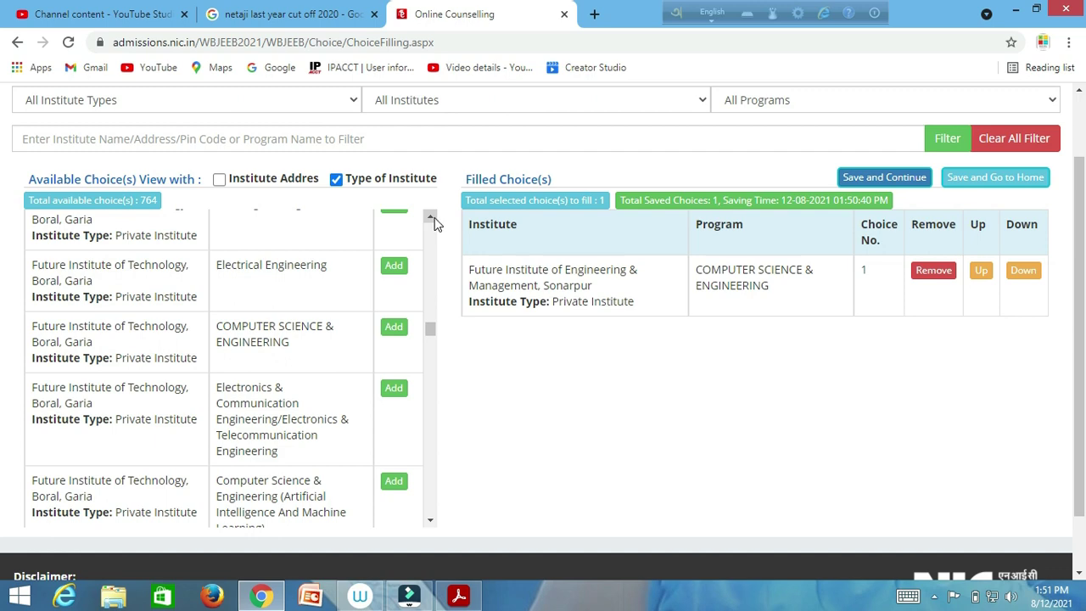
left_click_drag(431, 220, 435, 221)
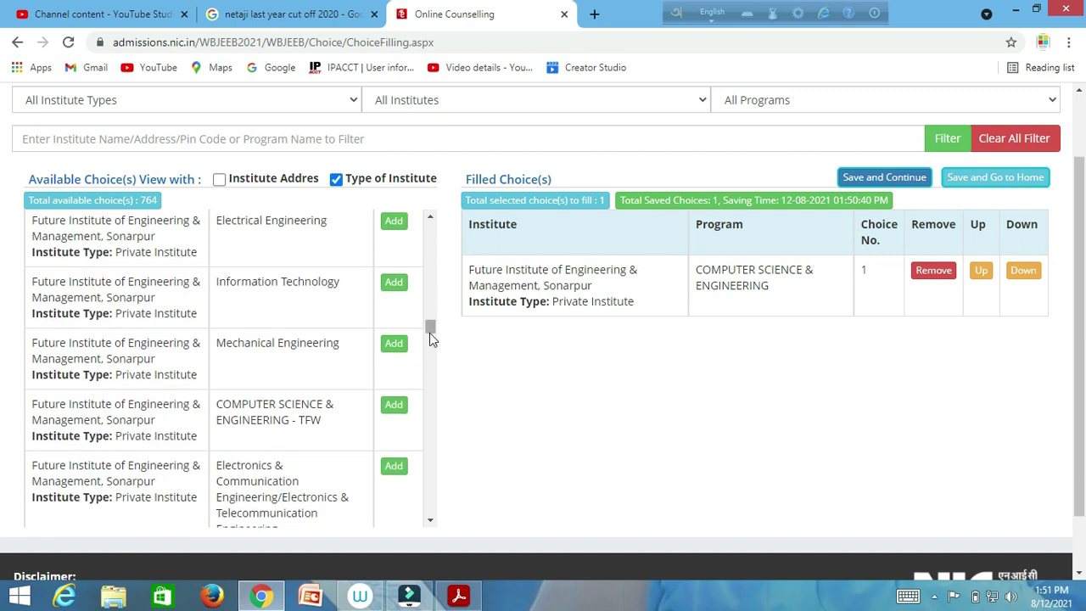
left_click(430, 522)
left_click_drag(430, 521, 430, 522)
left_click(430, 522)
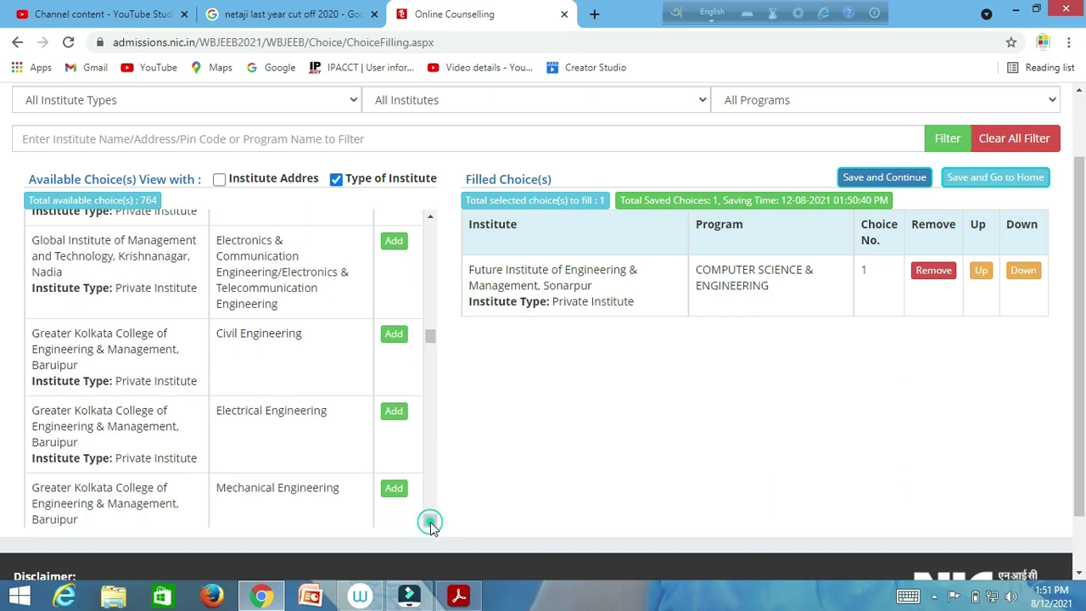
left_click(430, 522)
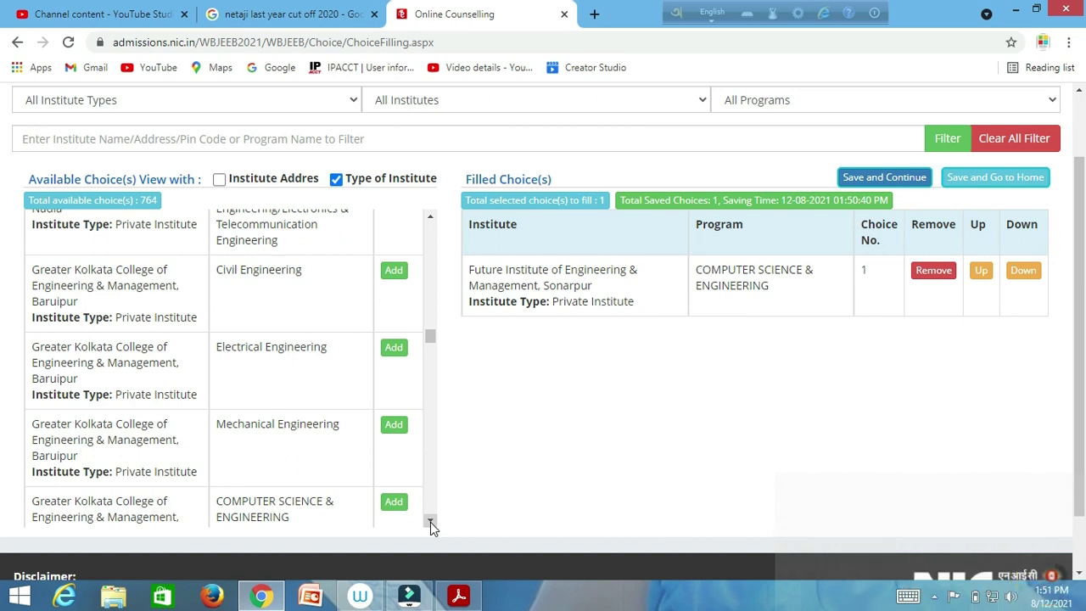
left_click(430, 522)
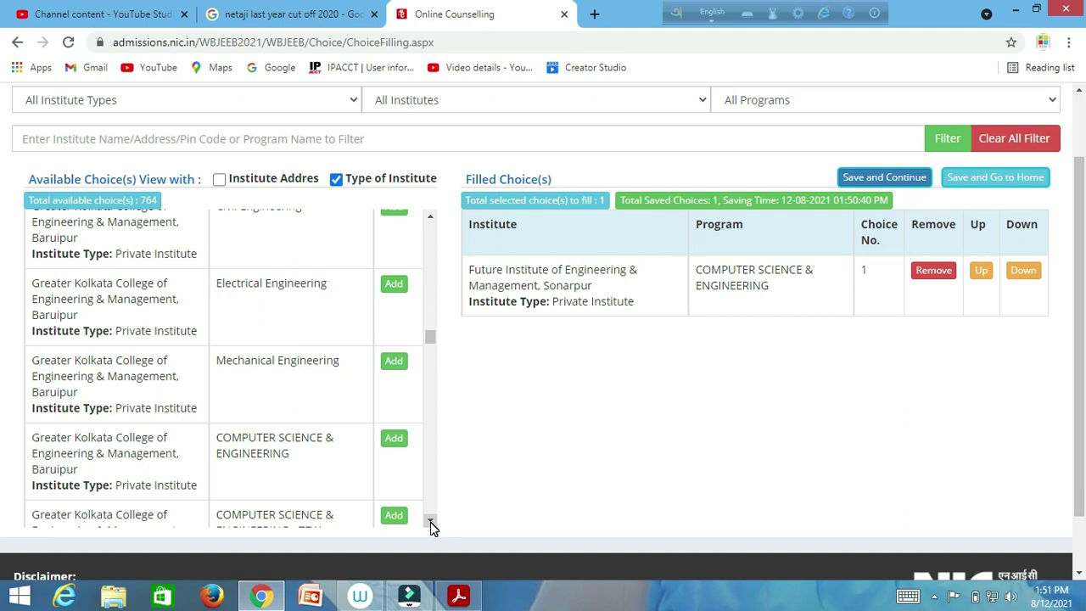
left_click(430, 521)
left_click(430, 522)
left_click(430, 521)
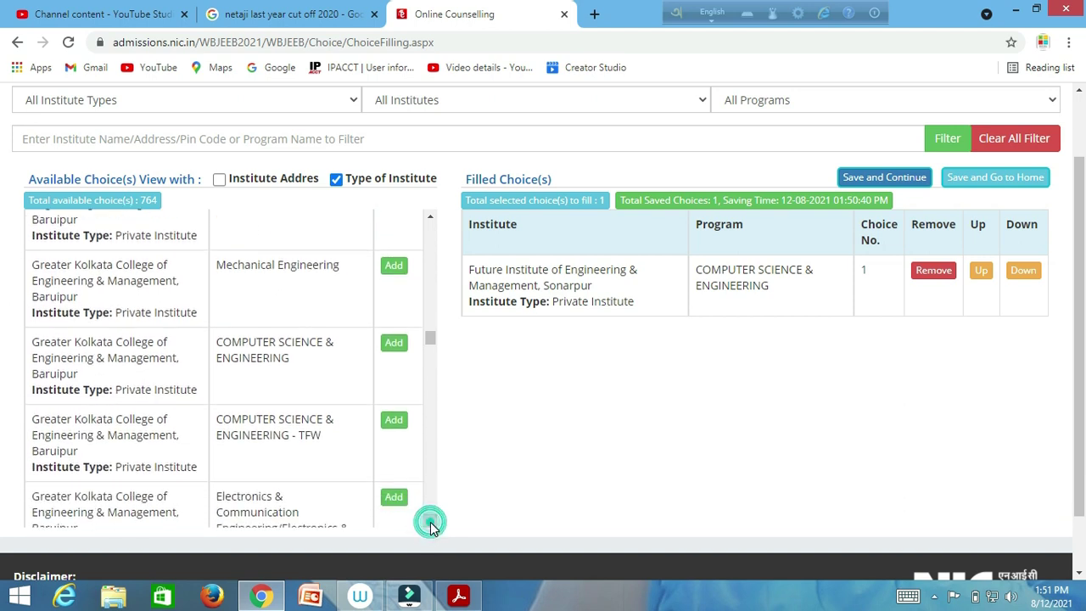
left_click(430, 522)
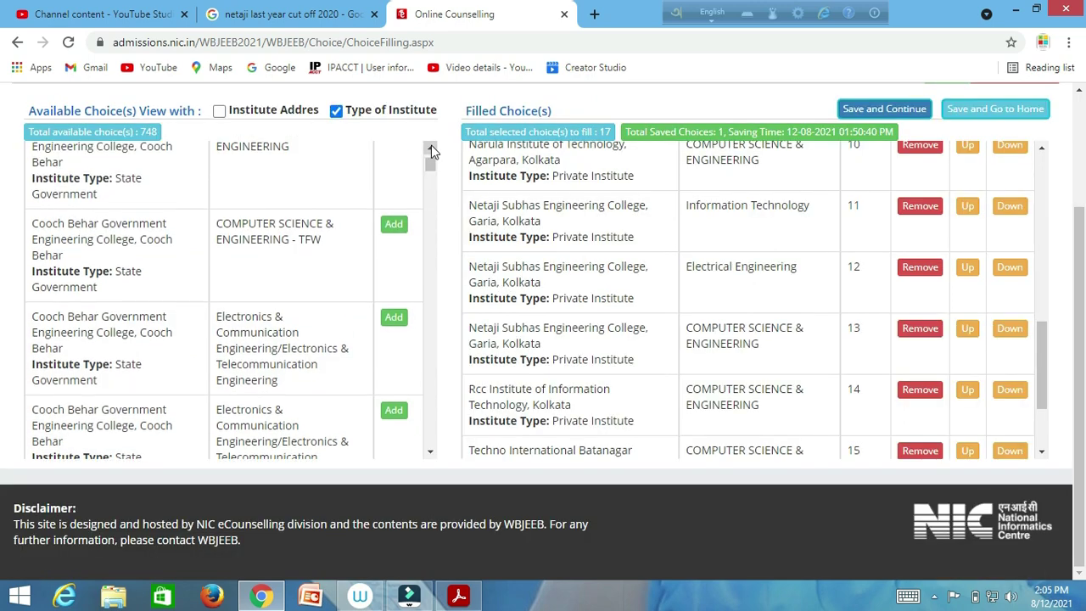
- Review the available choices from the start of the list, covering the state government colleges from Cooch Behar to Serampore
scroll(431, 145, "up", 5)
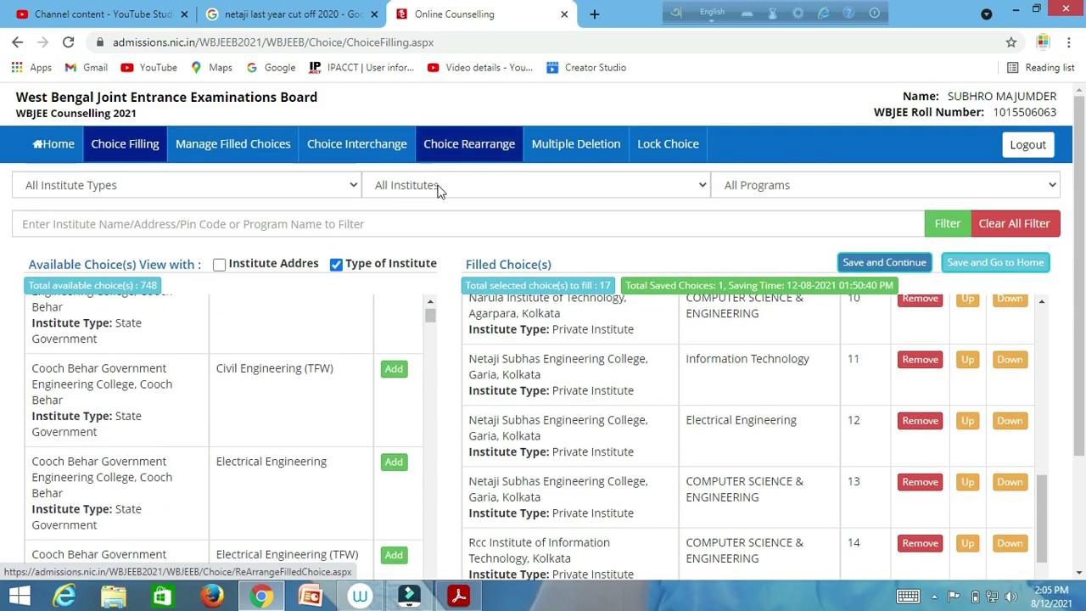
left_click(430, 301)
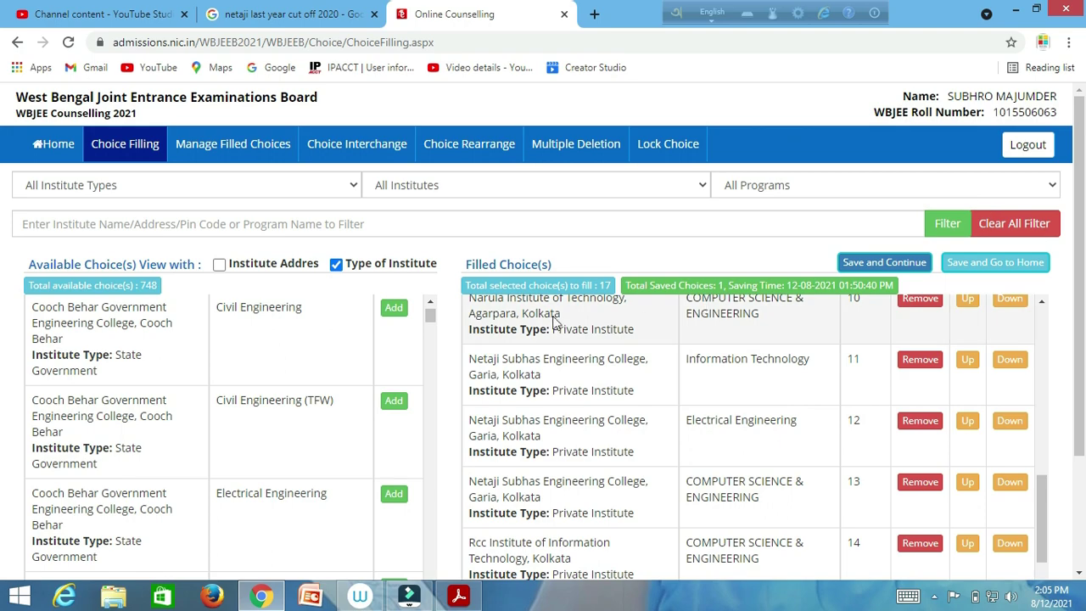
left_click_drag(434, 316, 431, 350)
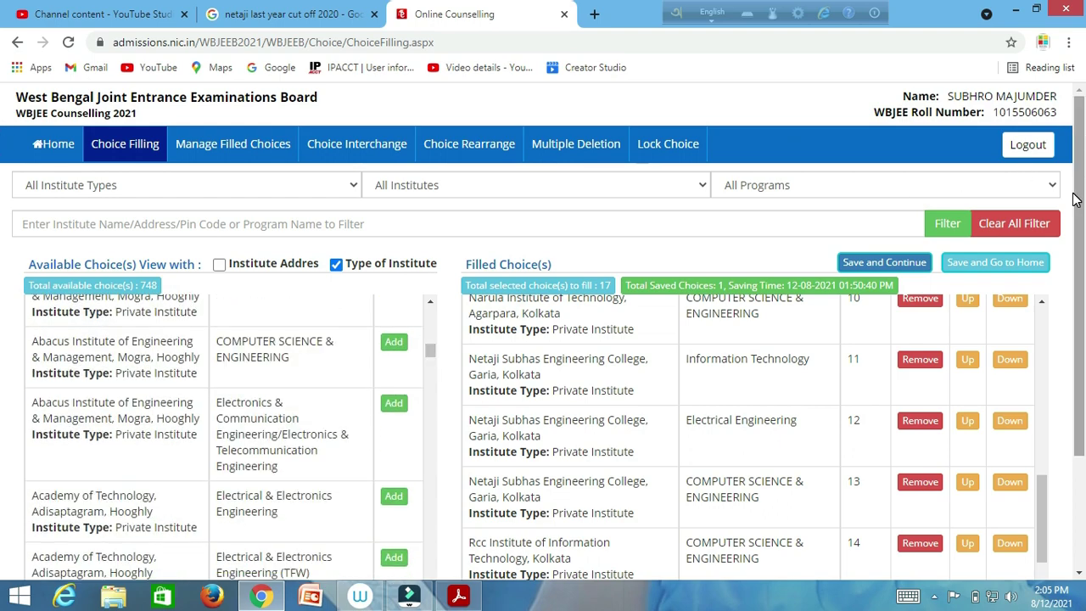
scroll(3, 185, "down", 3)
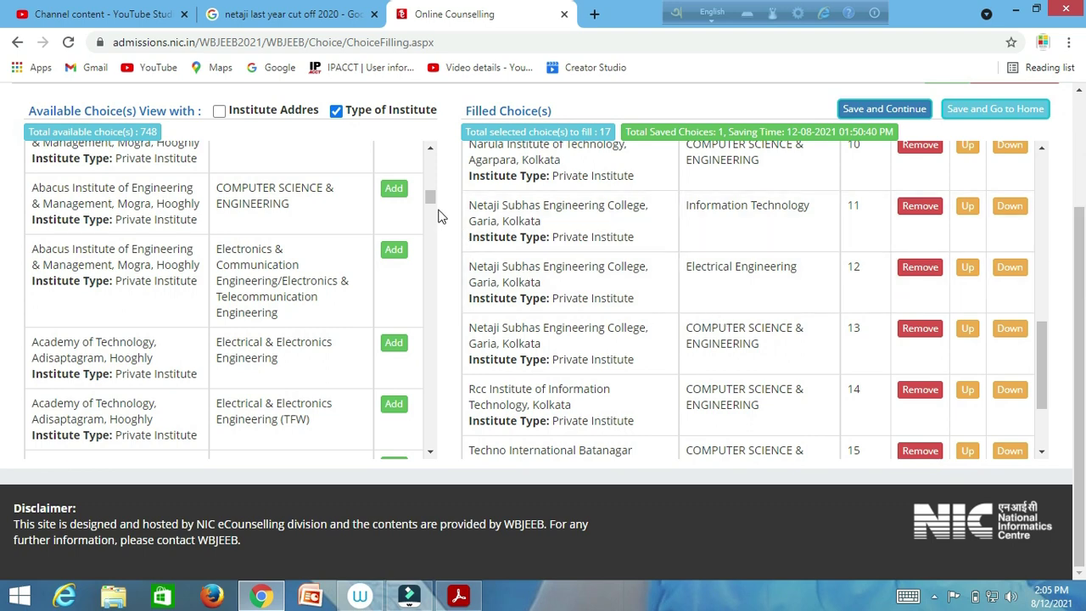
left_click_drag(431, 196, 437, 121)
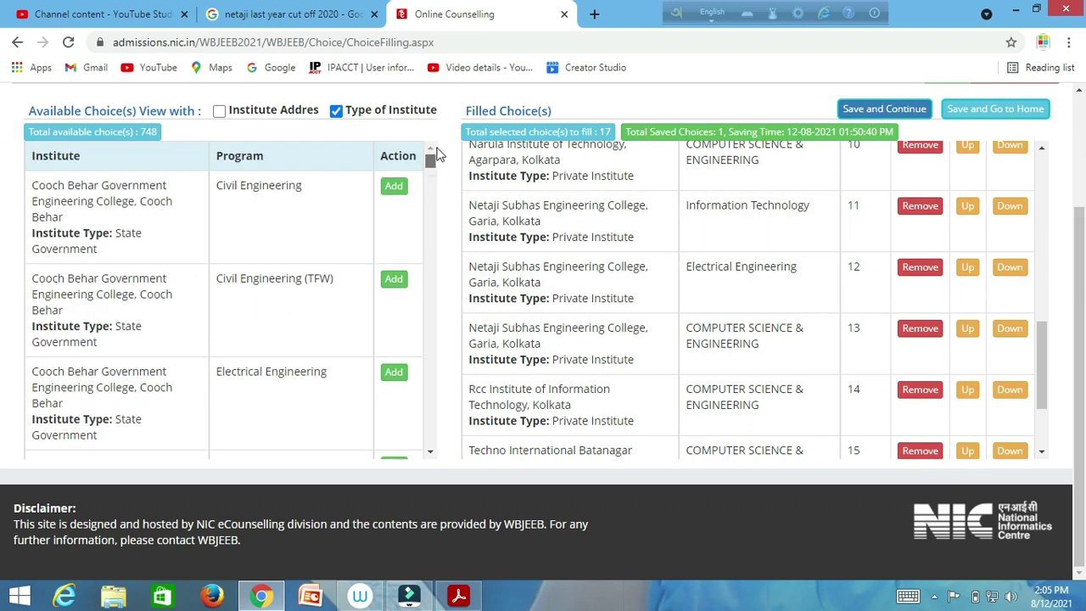
scroll(437, 157, "down", 8)
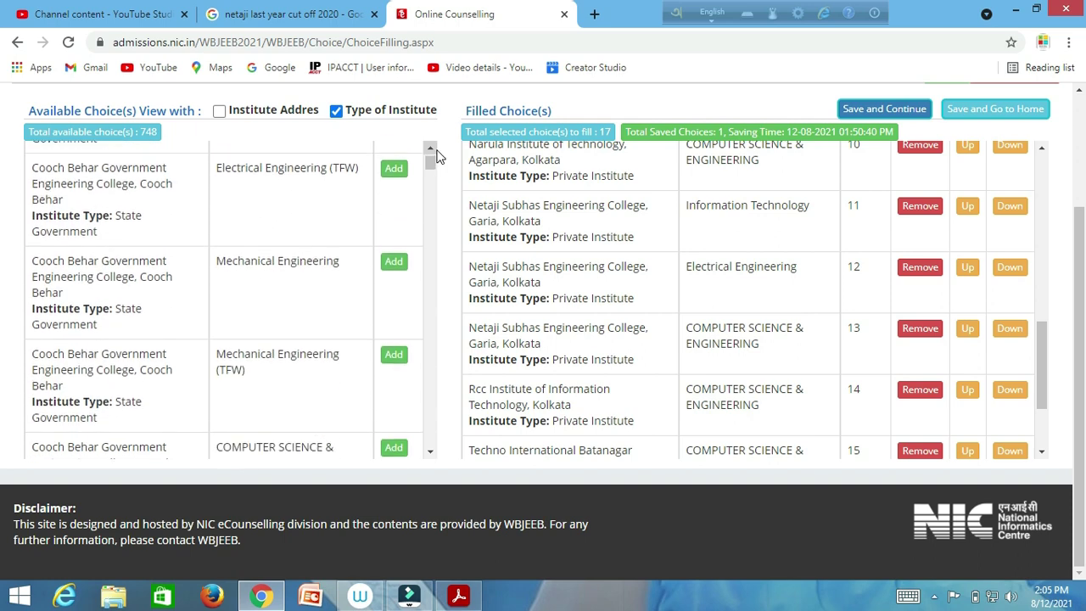
scroll(437, 156, "down", 8)
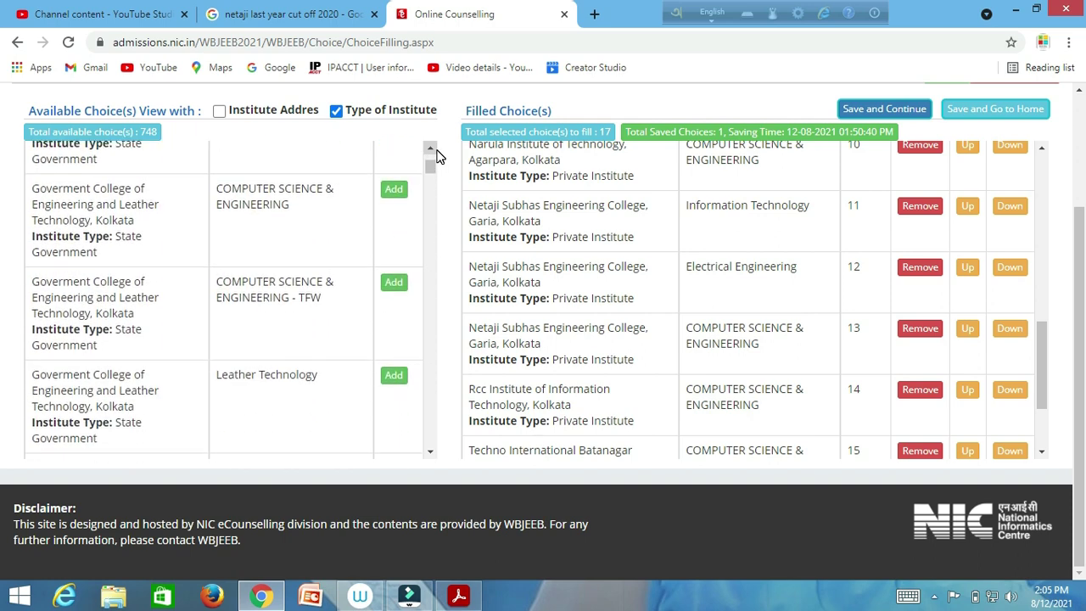
scroll(437, 157, "down", 4)
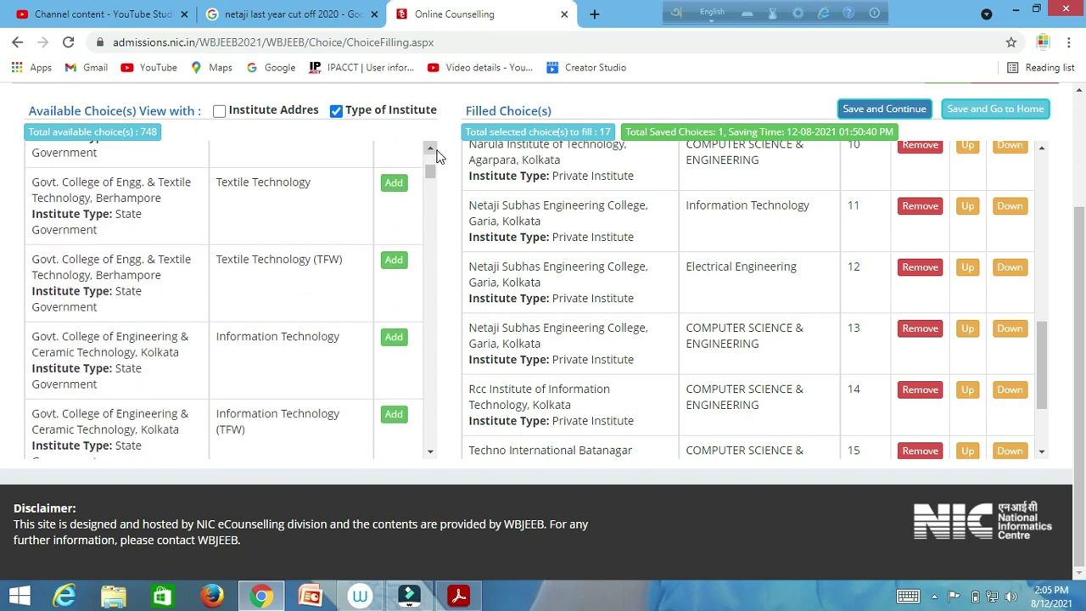
scroll(437, 157, "down", 6)
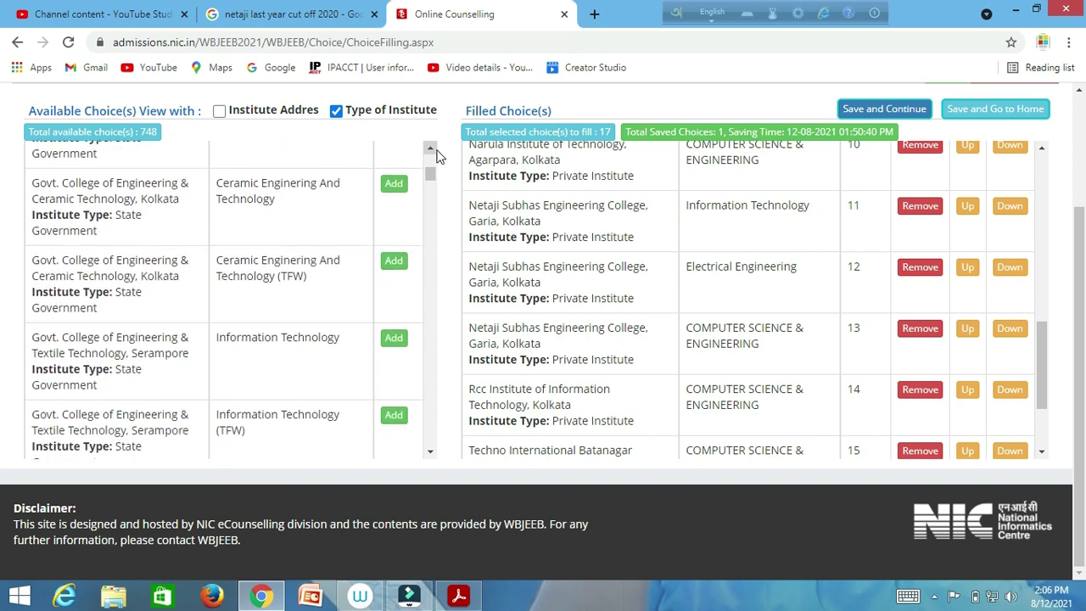
- Show the institute addresses alongside the choices and hide them again
left_click(295, 111)
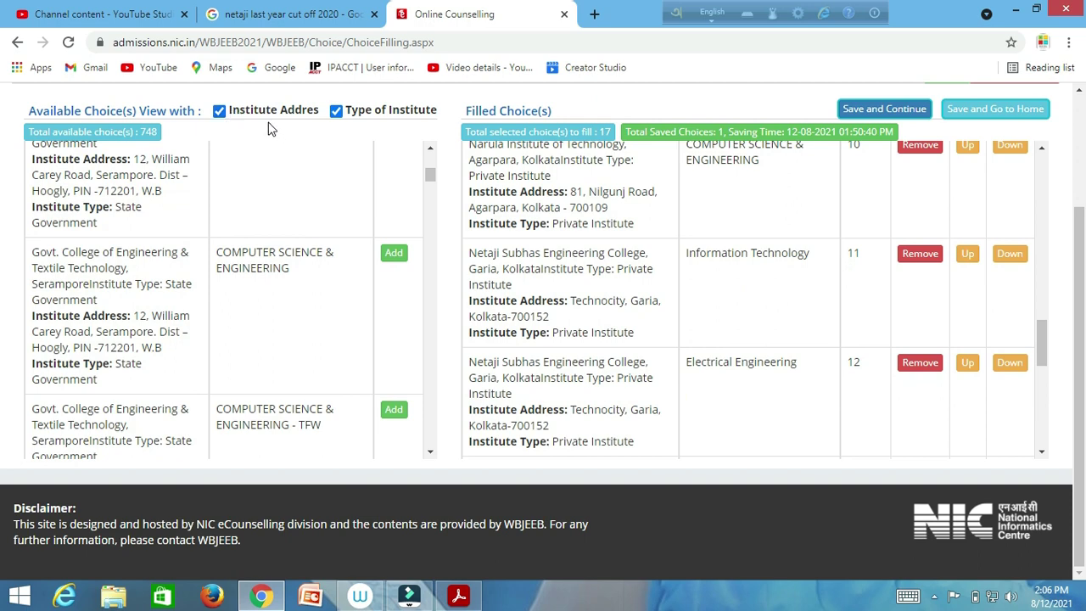
left_click(266, 119)
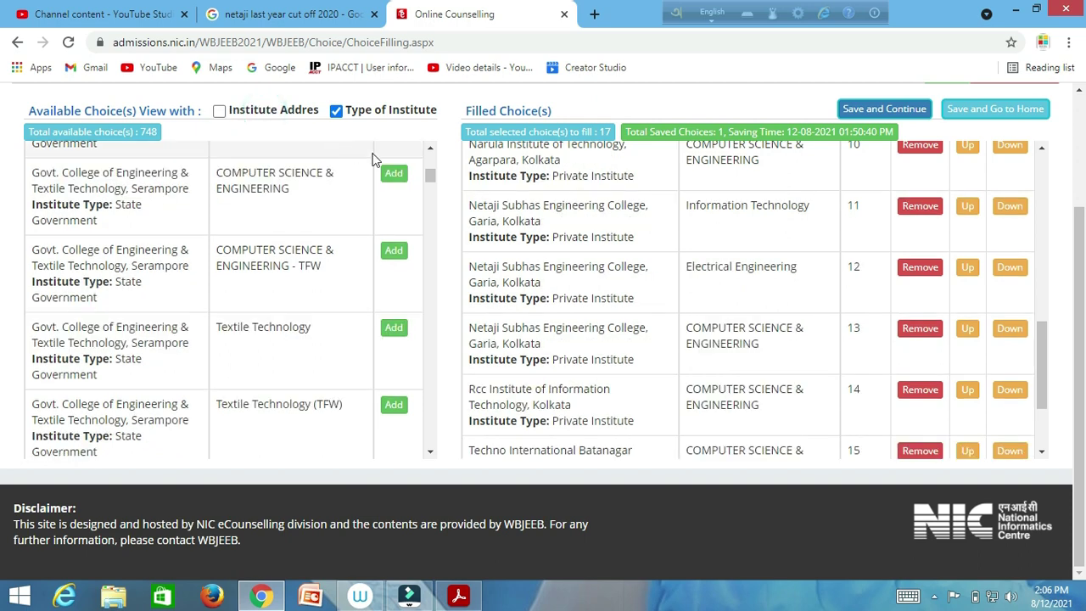
- Look over the programs of the Jalpaiguri, Kalyani and Ramkrishna Mahato government engineering colleges, continuing to the first private institutes
left_click(431, 180)
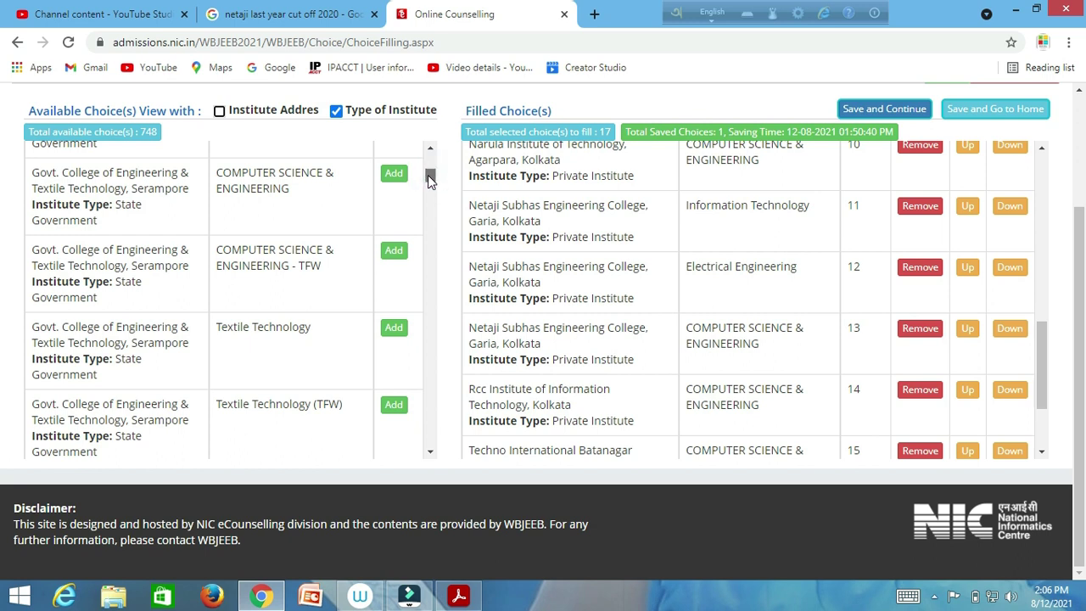
left_click_drag(428, 180, 429, 186)
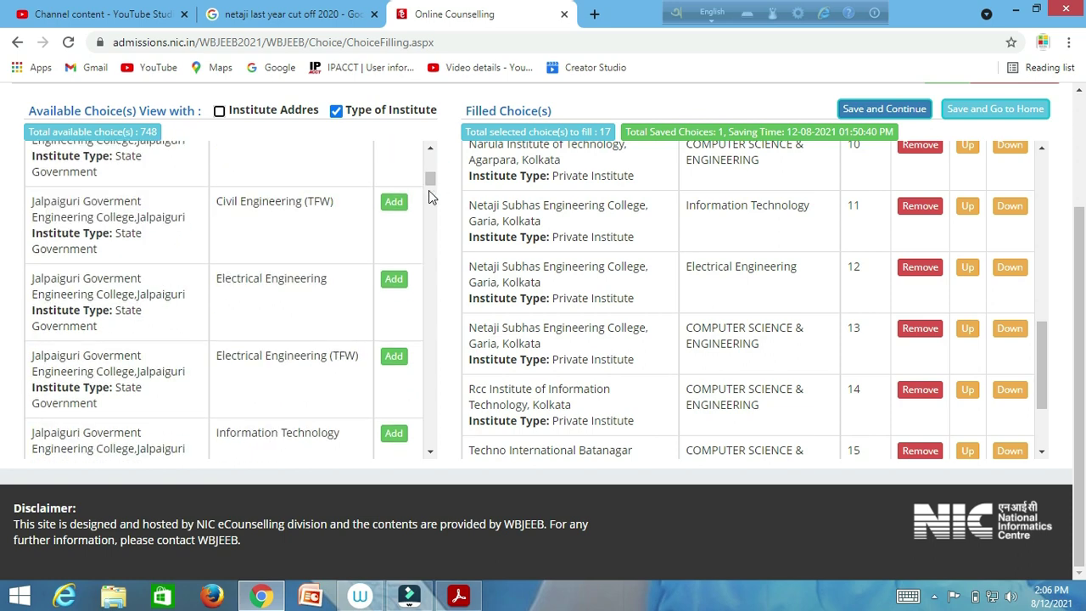
scroll(428, 216, "down", 3)
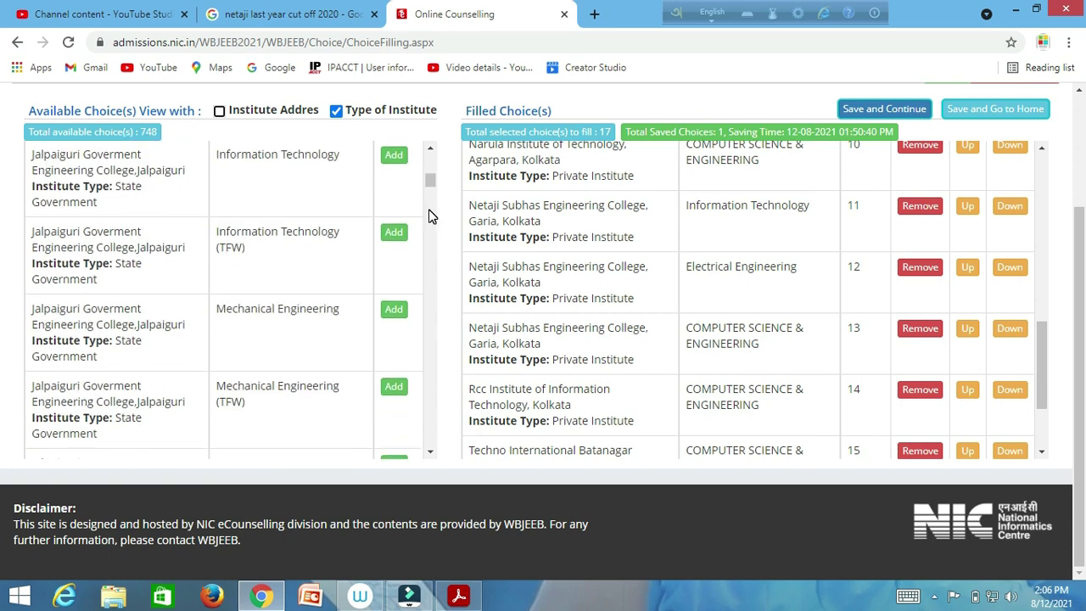
scroll(429, 216, "down", 12)
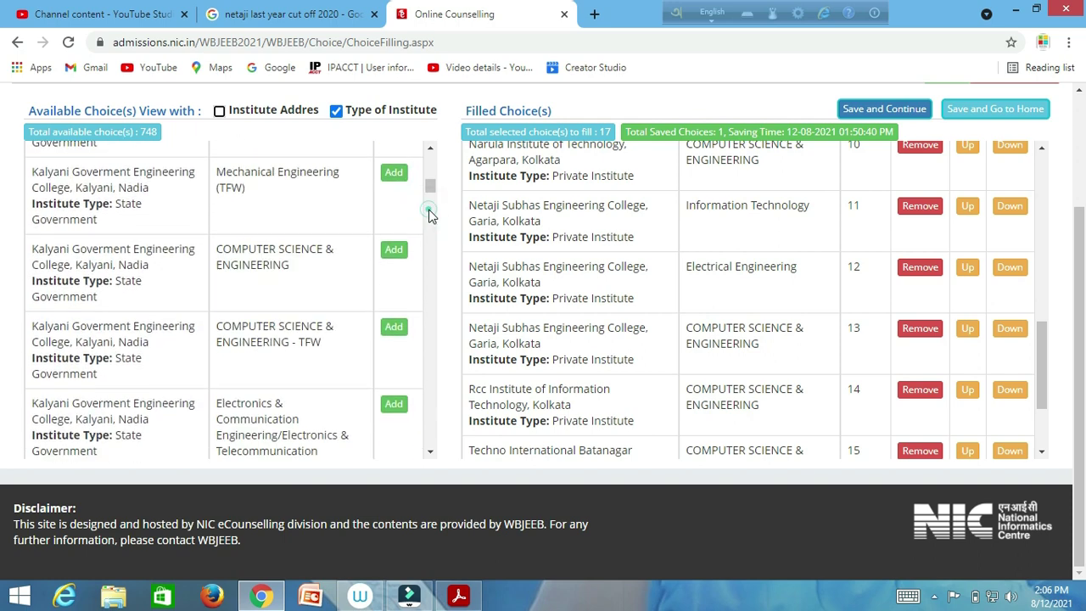
scroll(428, 214, "down", 6)
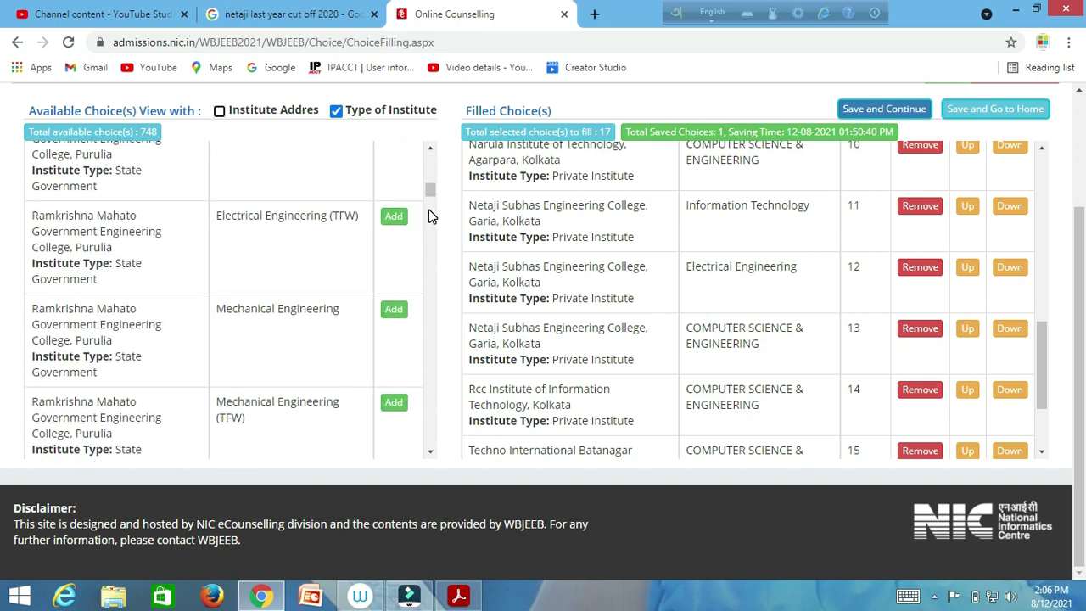
left_click(429, 213)
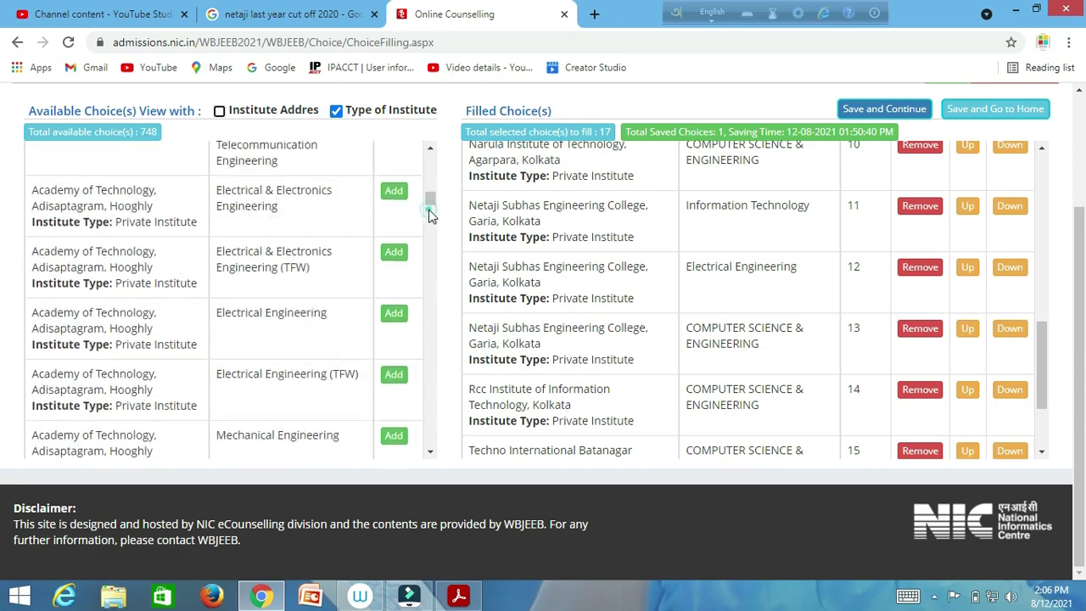